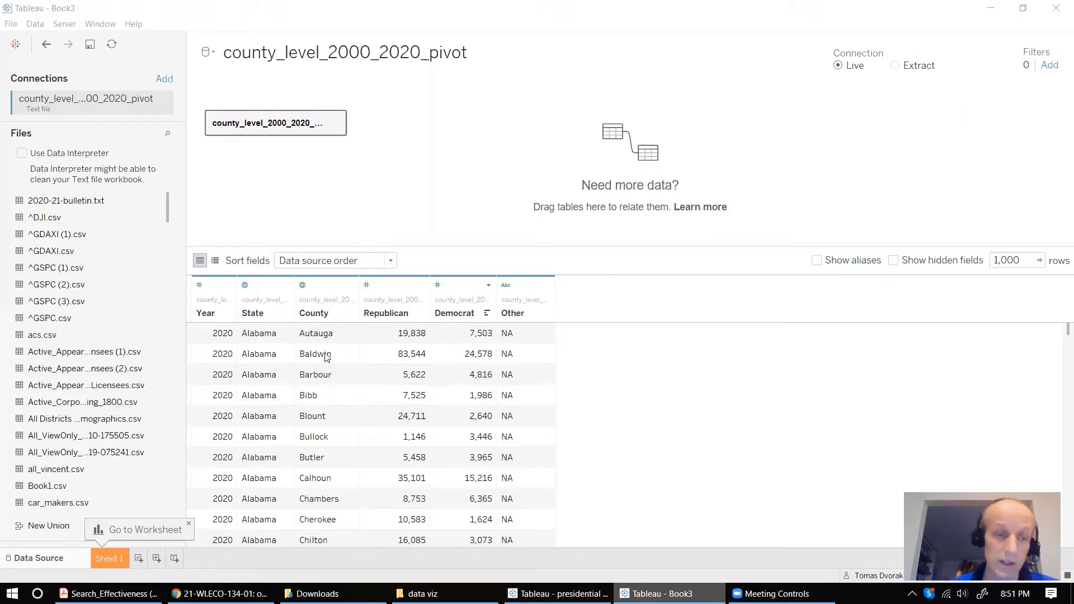
Check the record count of the county_level_2000_2020_pivot table on Sheet 1 and remove it from the view
left_click(111, 560)
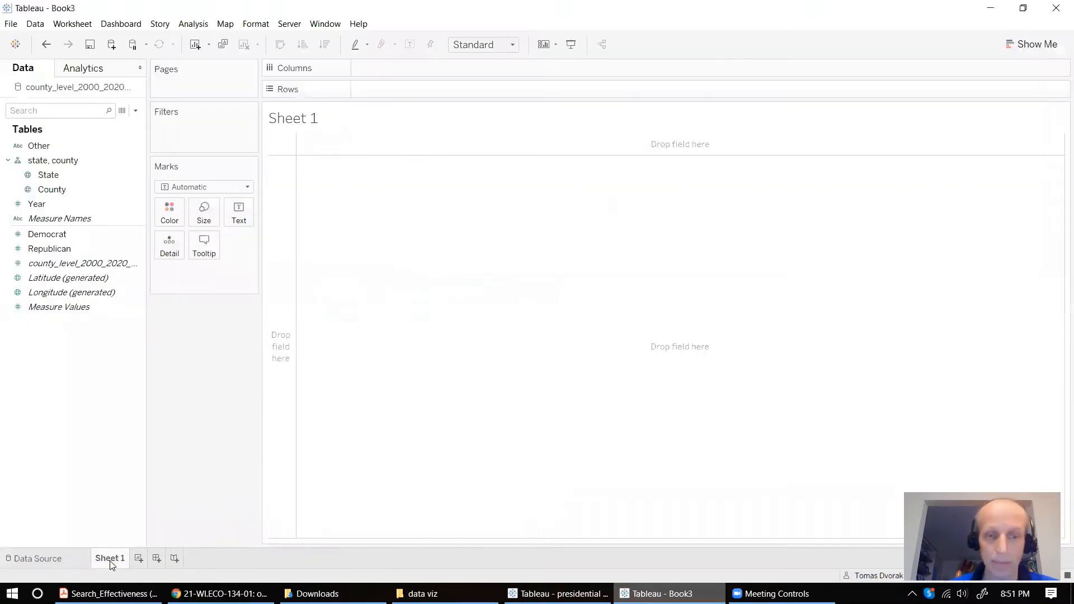
left_click(109, 263)
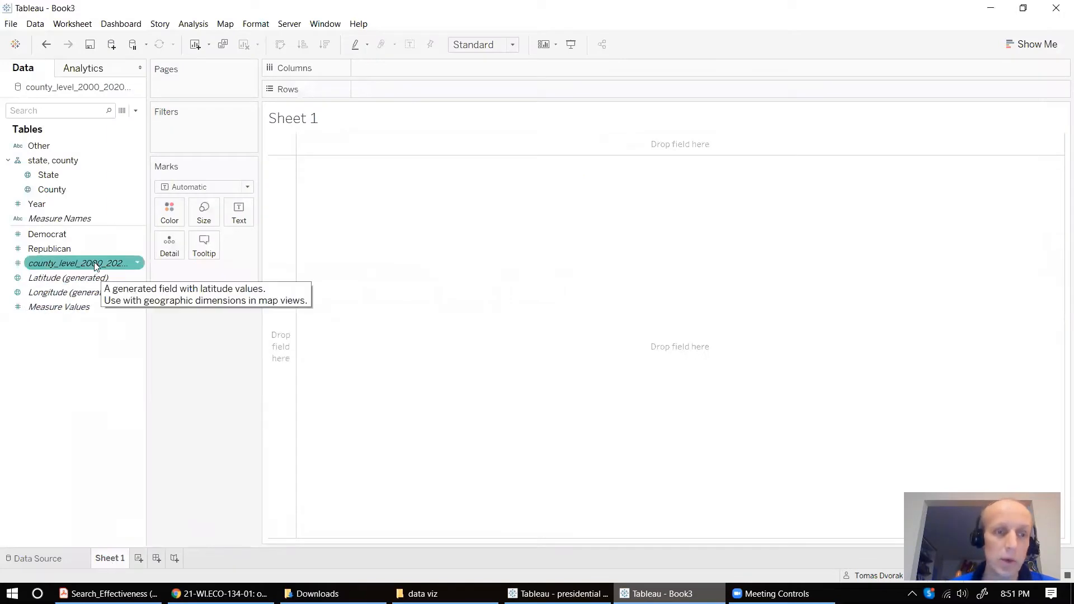
left_click_drag(136, 261, 388, 209)
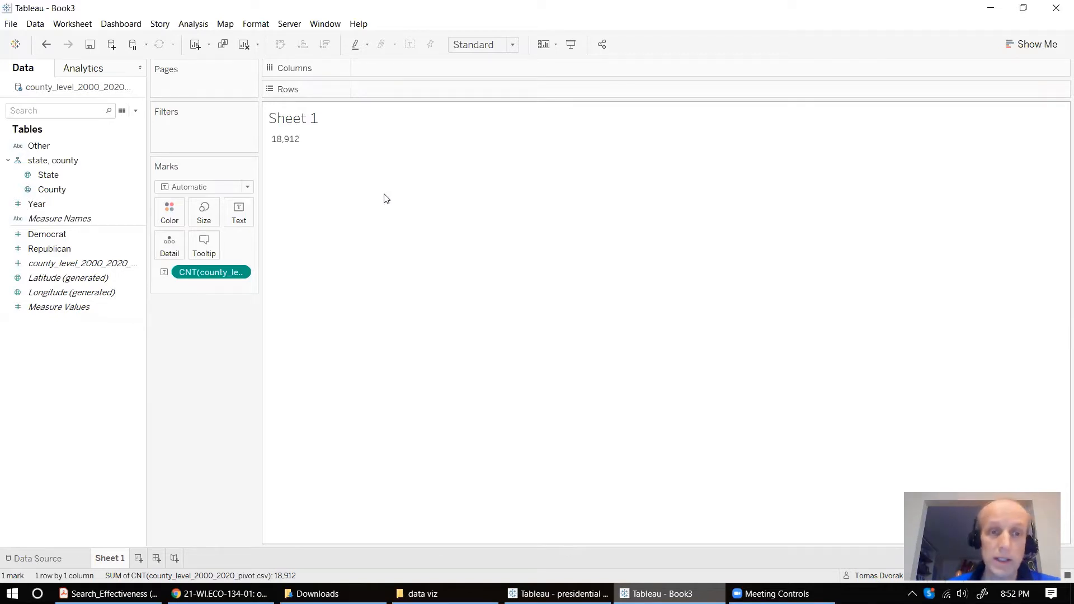
left_click_drag(212, 275, 207, 323)
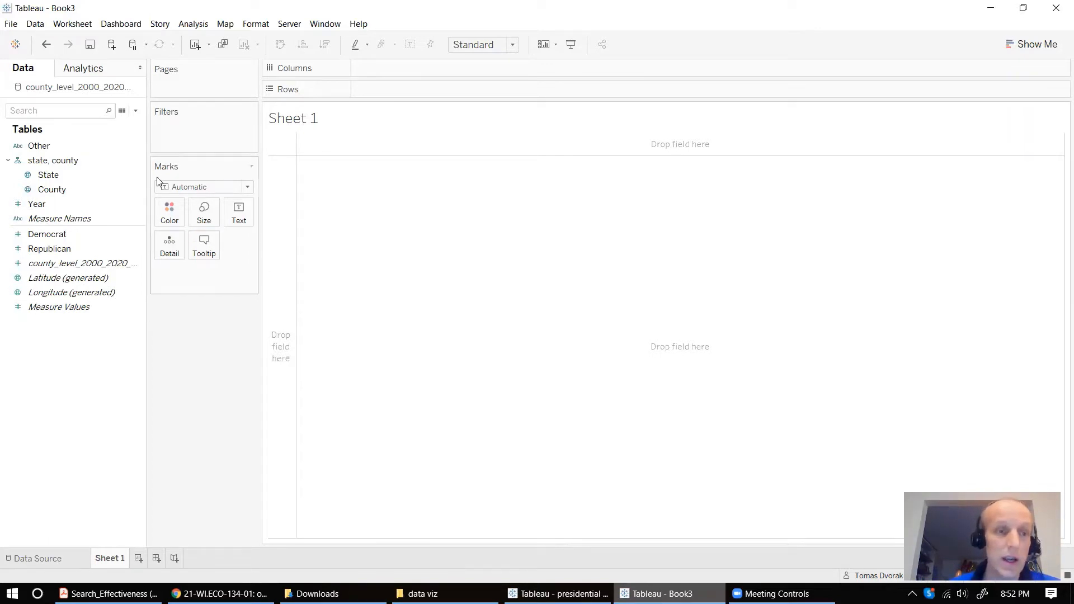
Convert Year to discrete and chart it in columns against the summed Democrat and Republican votes in rows
right_click(70, 203)
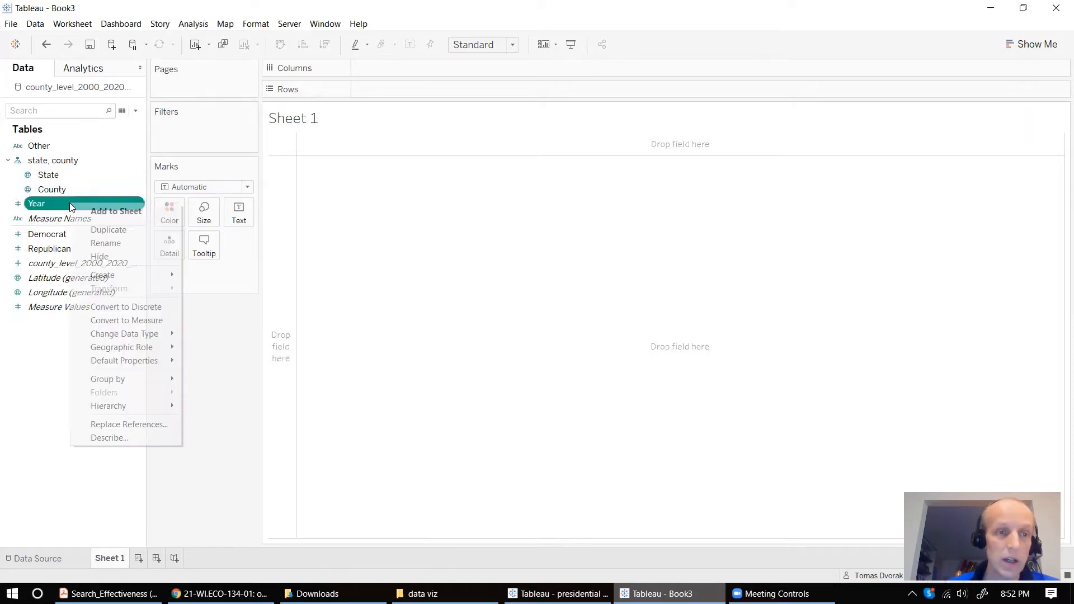
left_click(116, 309)
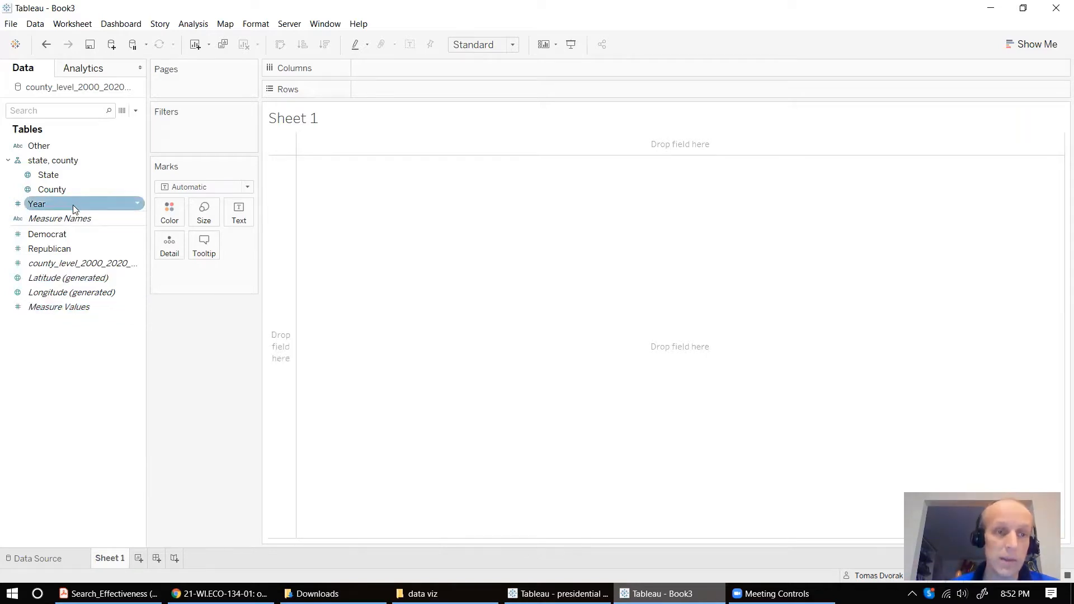
left_click_drag(73, 204, 431, 66)
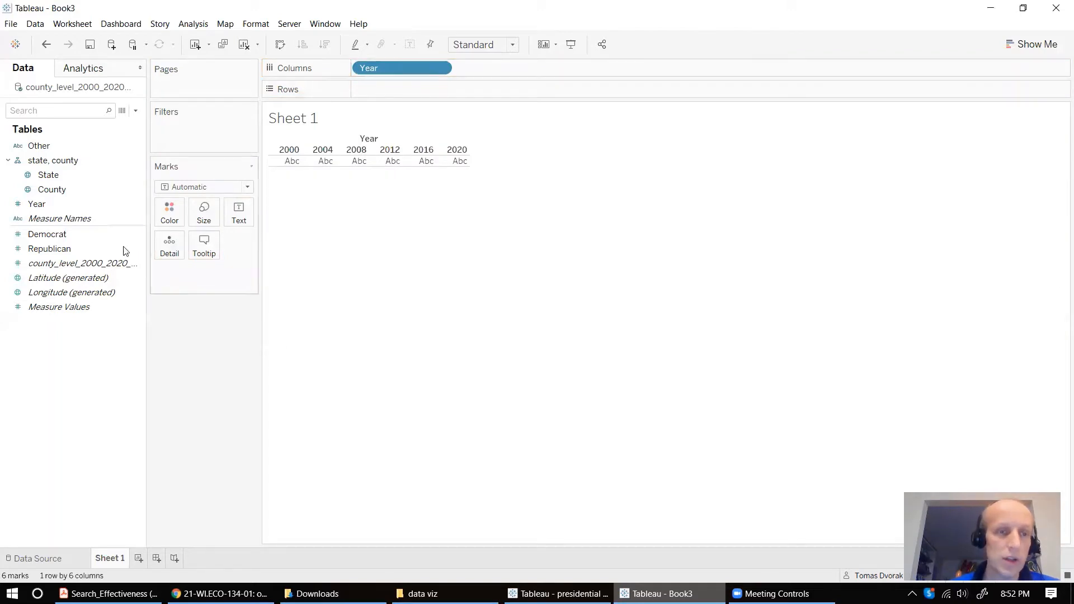
left_click_drag(68, 232, 396, 94)
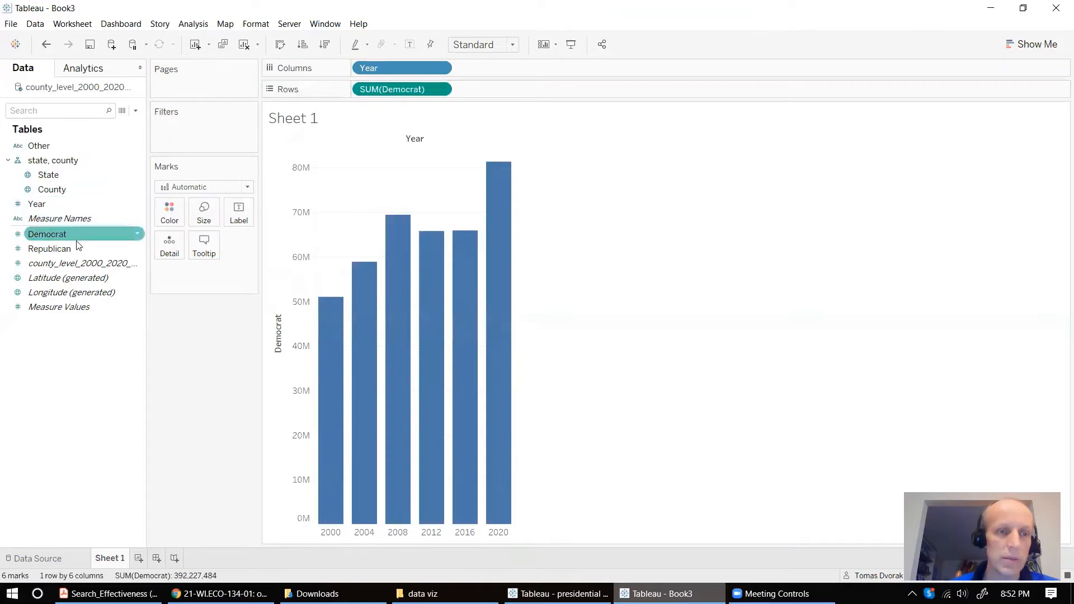
left_click_drag(76, 249, 545, 90)
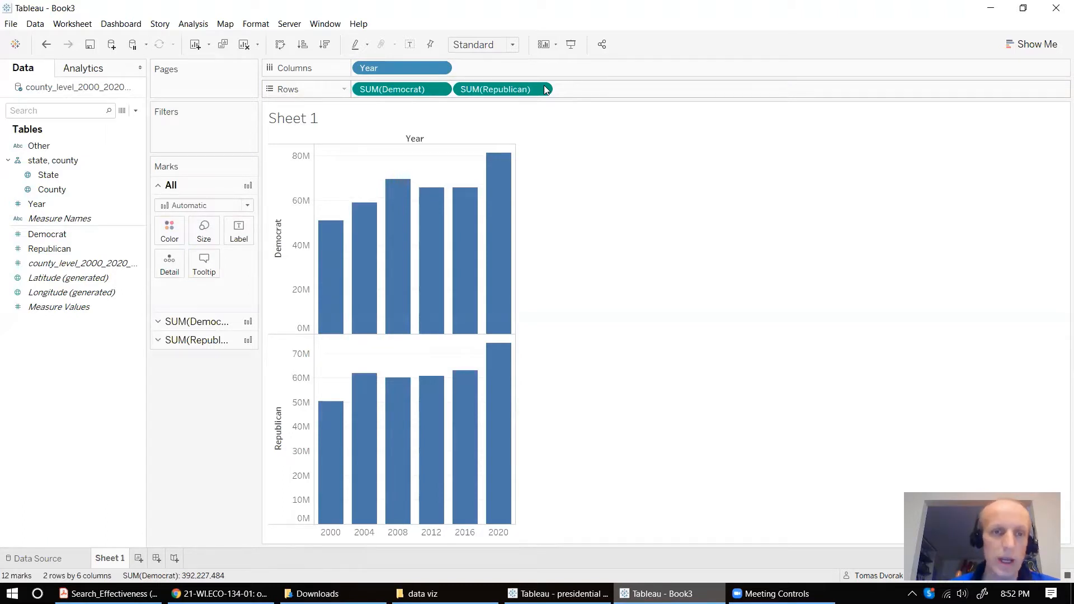
Combine the Democrat and Republican charts on a dual axis and synchronize the two axes
left_click(541, 89)
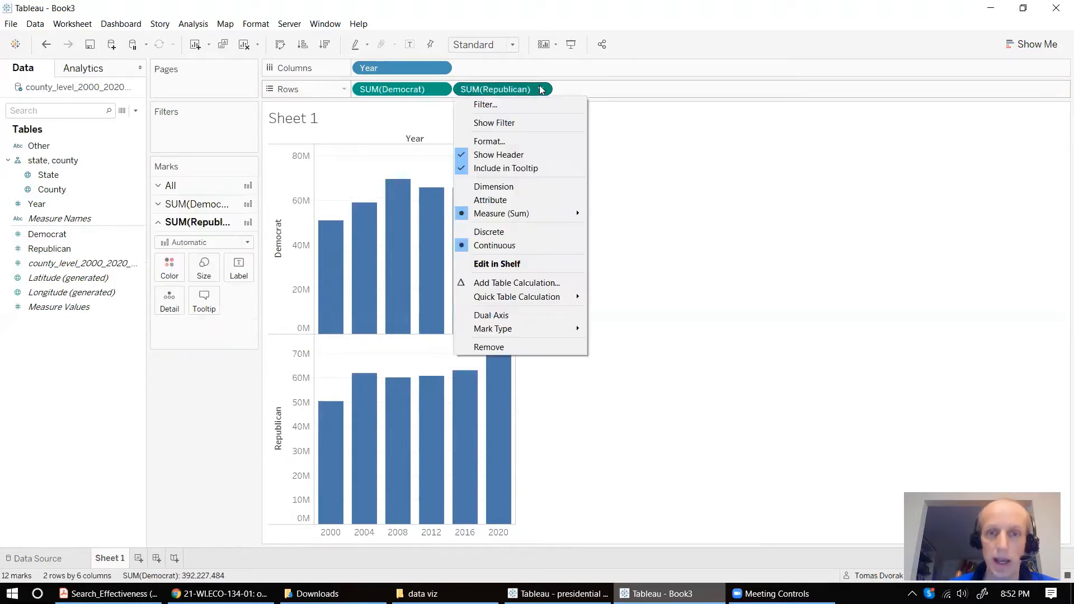
left_click(512, 317)
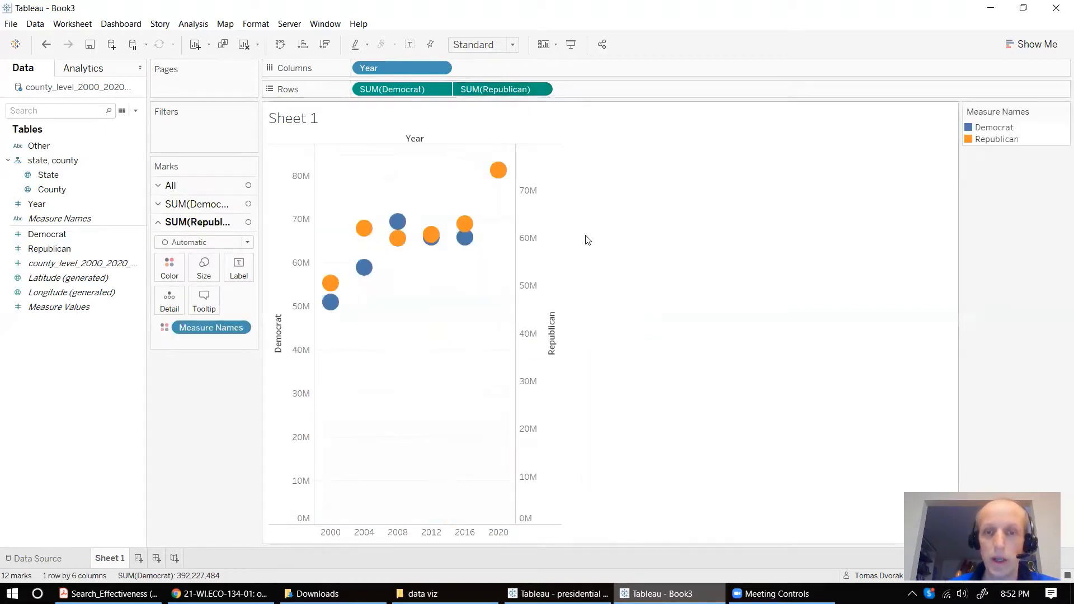
right_click(545, 238)
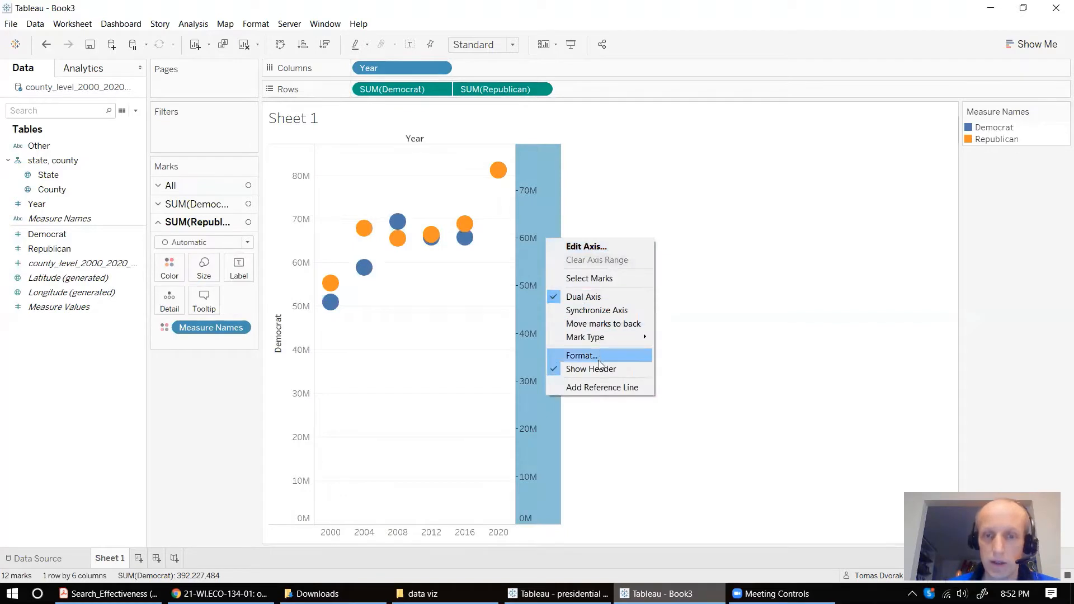
left_click(600, 312)
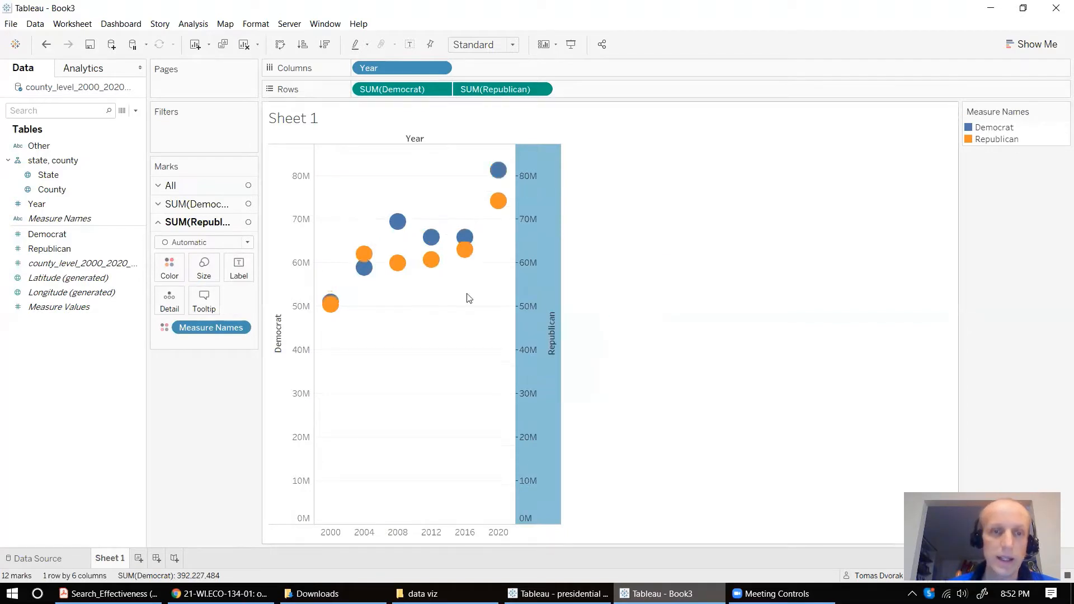
Set the mark type to Bar for both the Democrat and Republican measures
left_click(196, 181)
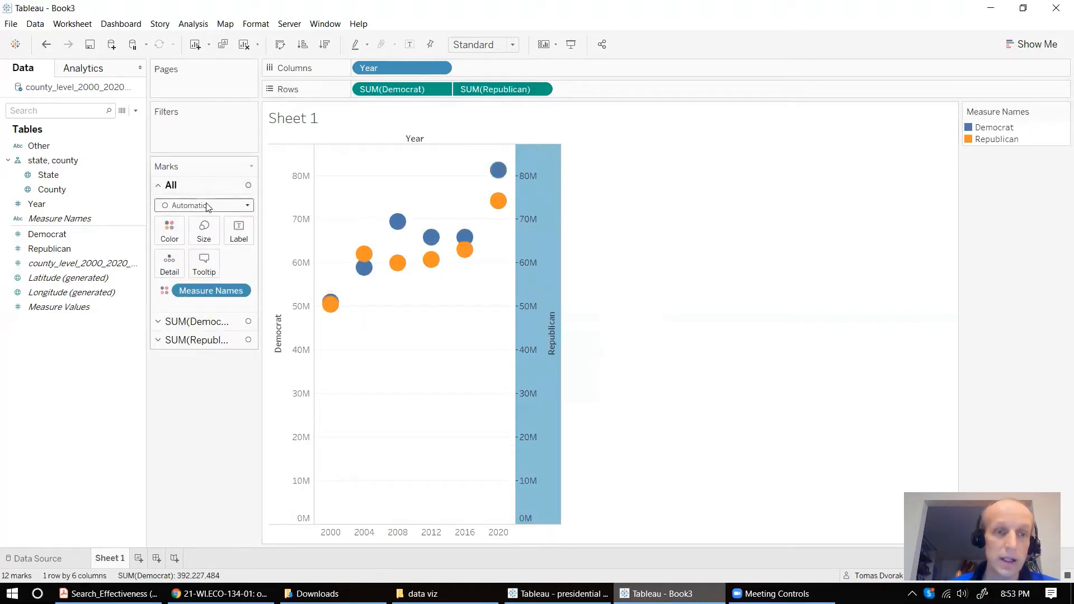
left_click(211, 206)
left_click(194, 234)
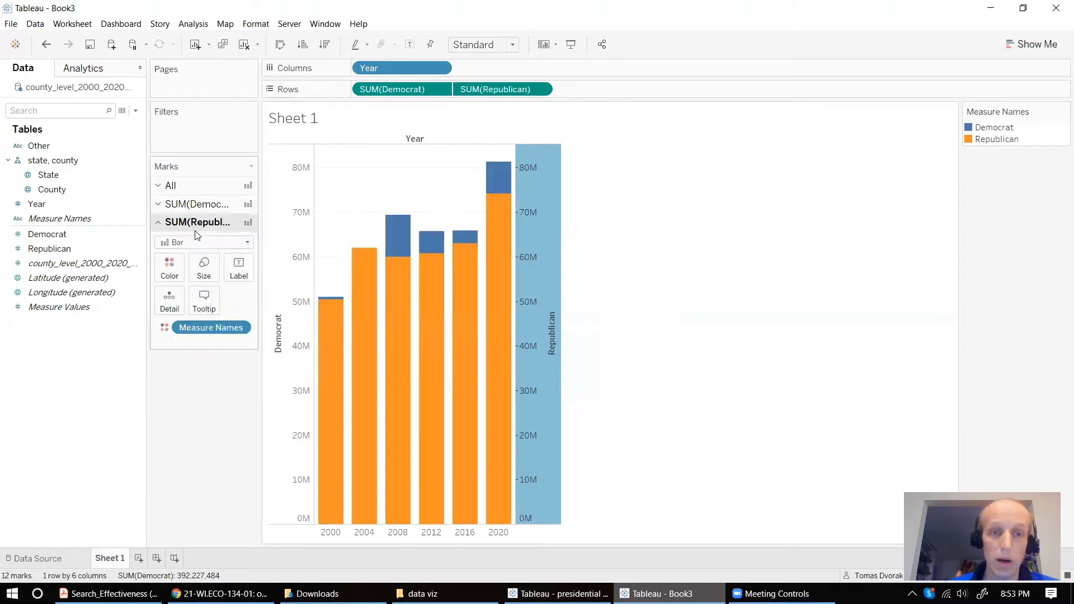
Recolor the Republican bars red in the Measure Names color settings
left_click(169, 268)
left_click(194, 311)
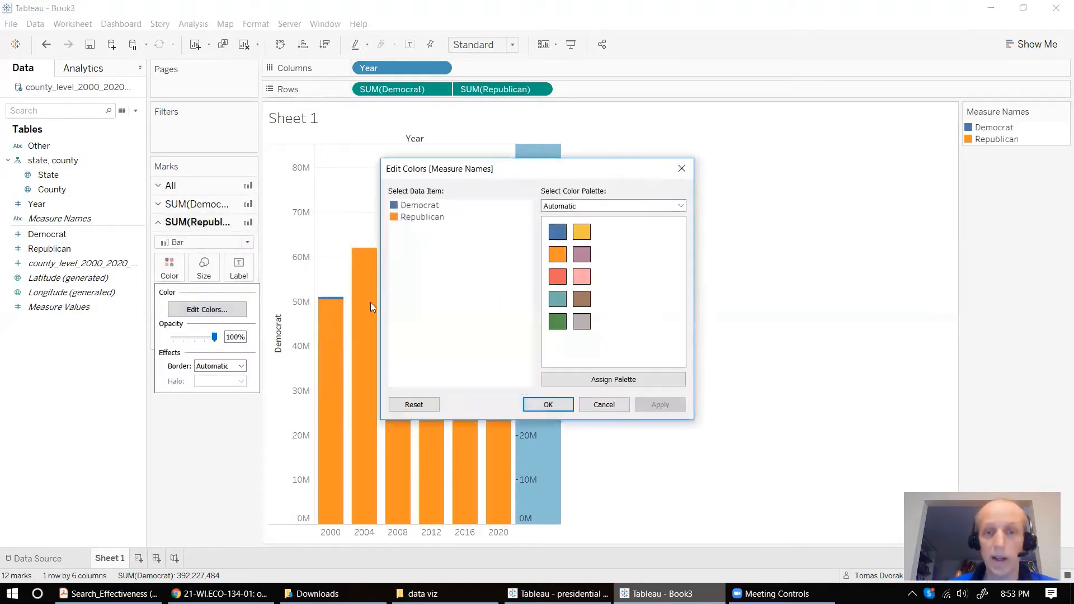
left_click(409, 218)
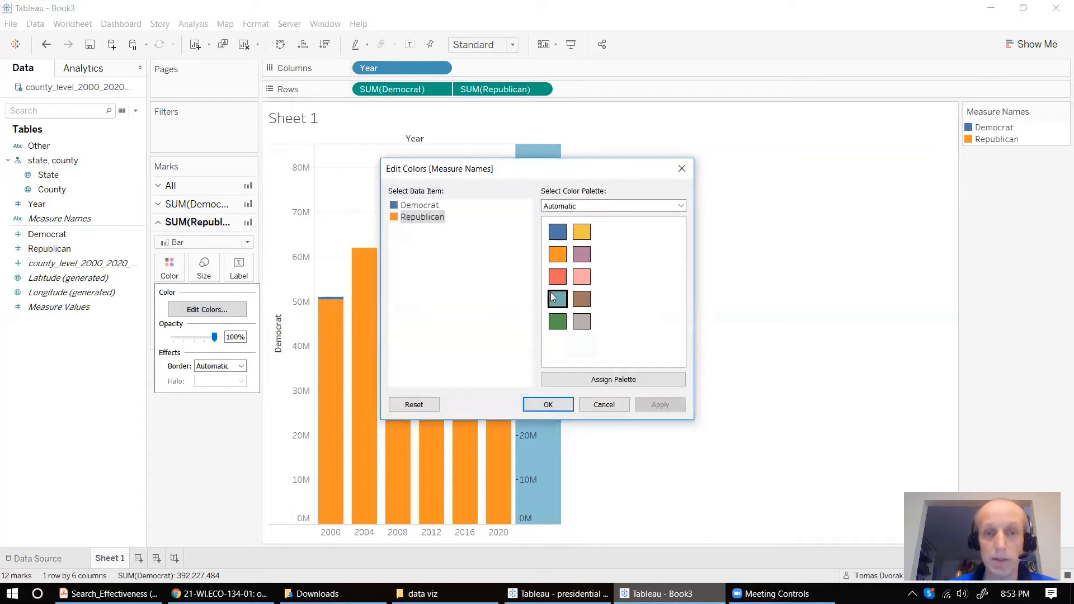
left_click(557, 276)
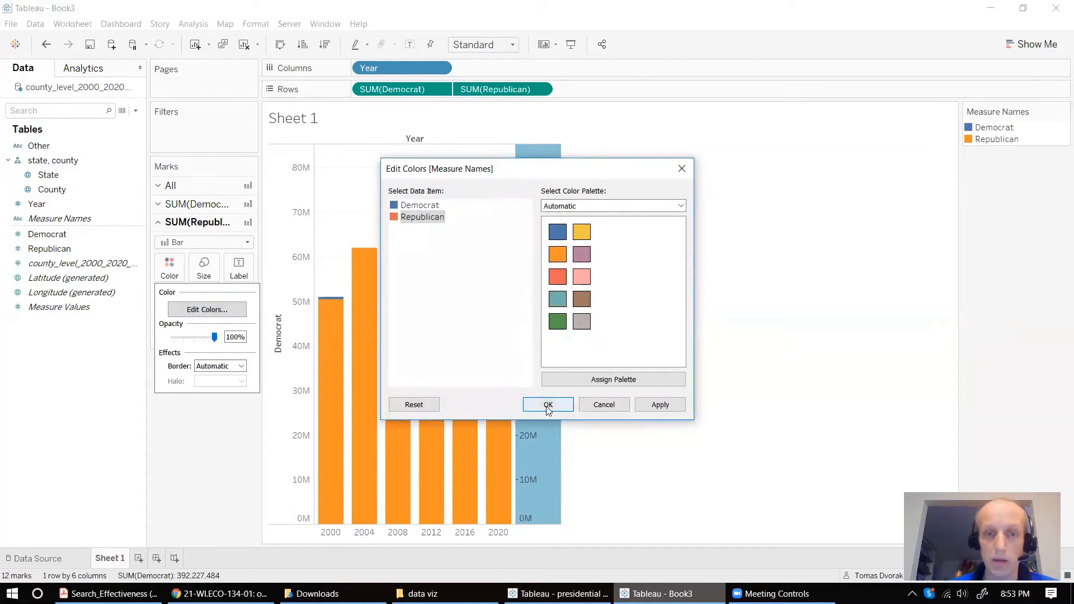
left_click(548, 405)
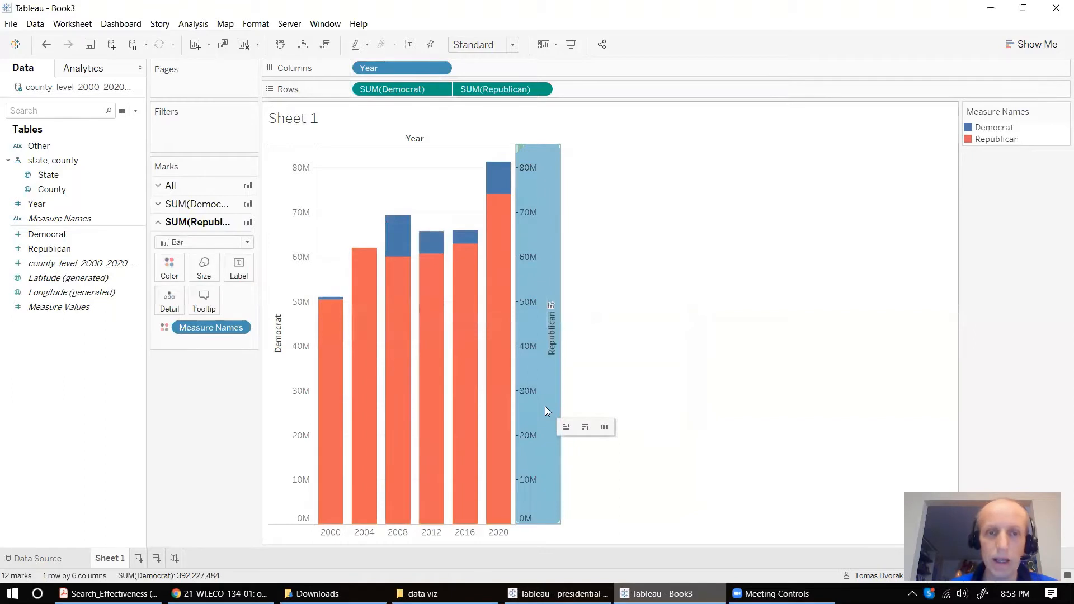
Hide the header of the secondary Republican axis
right_click(544, 223)
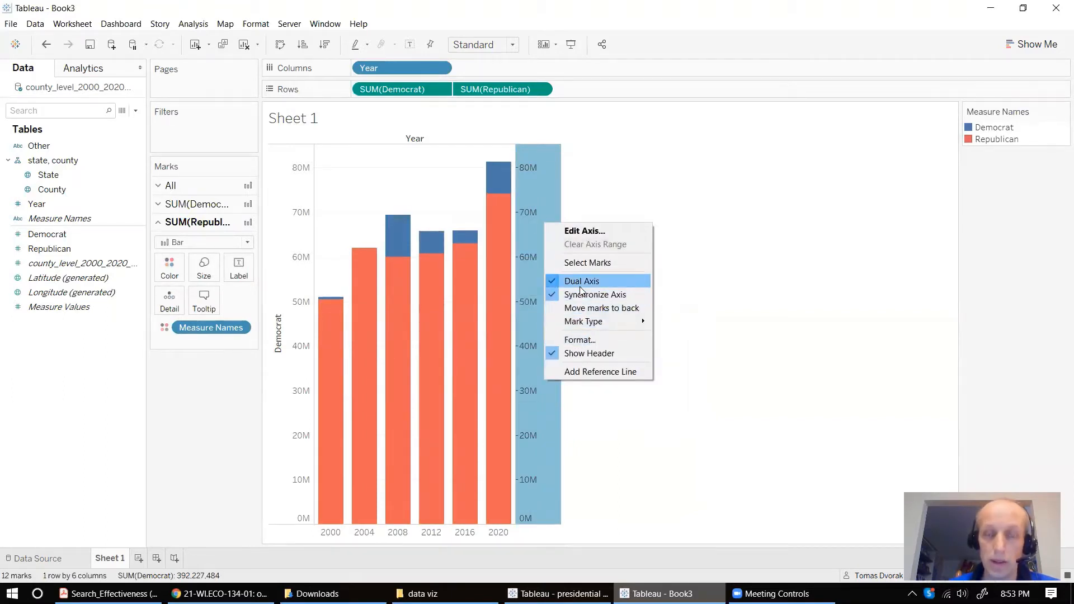
left_click(578, 352)
mouse_move(352, 321)
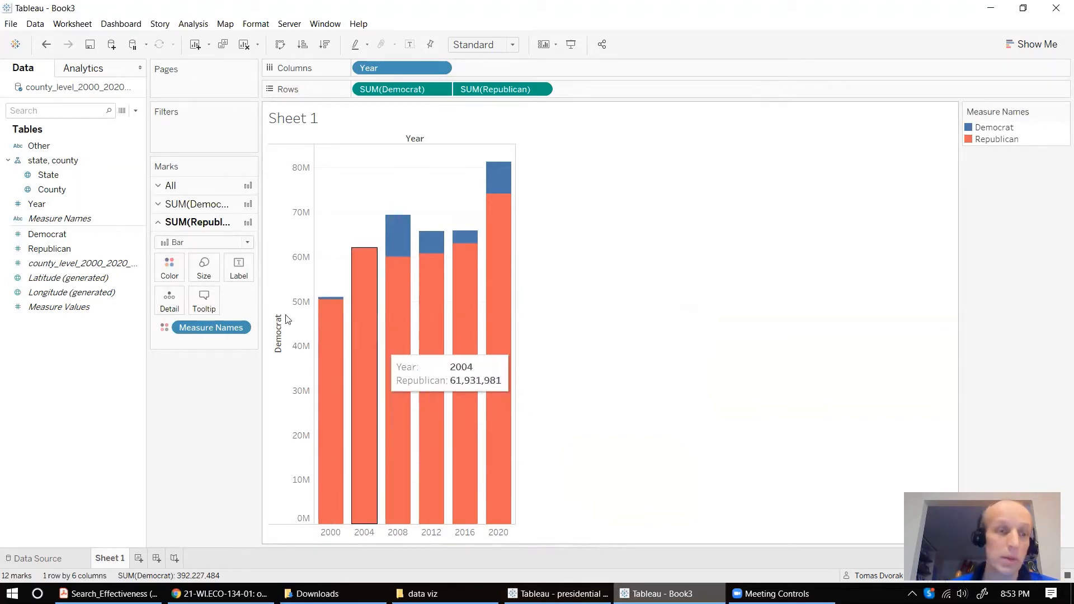
Place the party bars side by side by adding Measure Names to the columns after Year, and fit the chart to width
left_click_drag(68, 223, 501, 68)
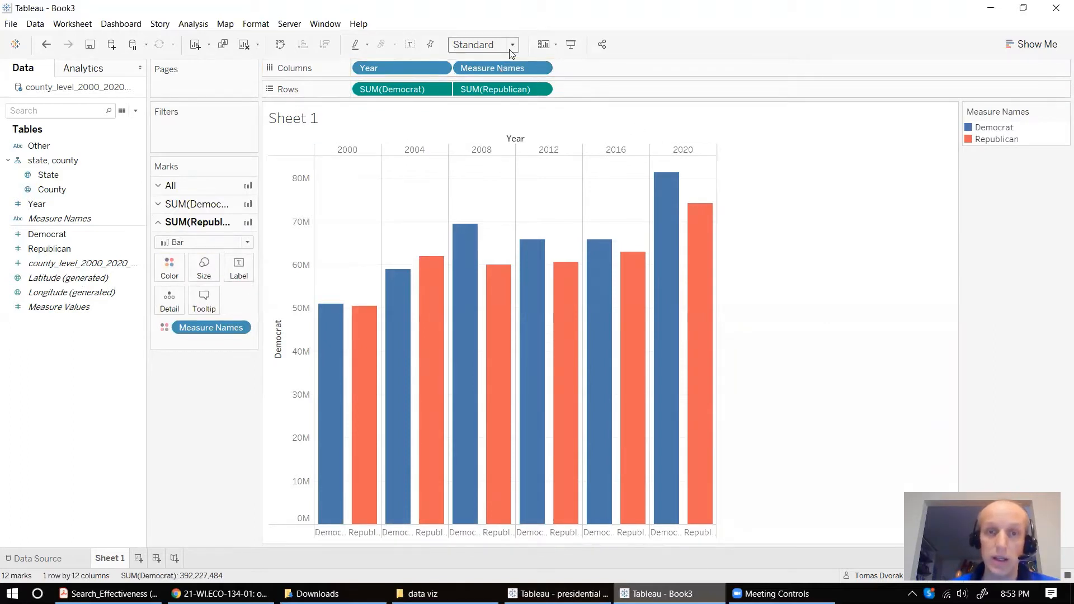
left_click(512, 47)
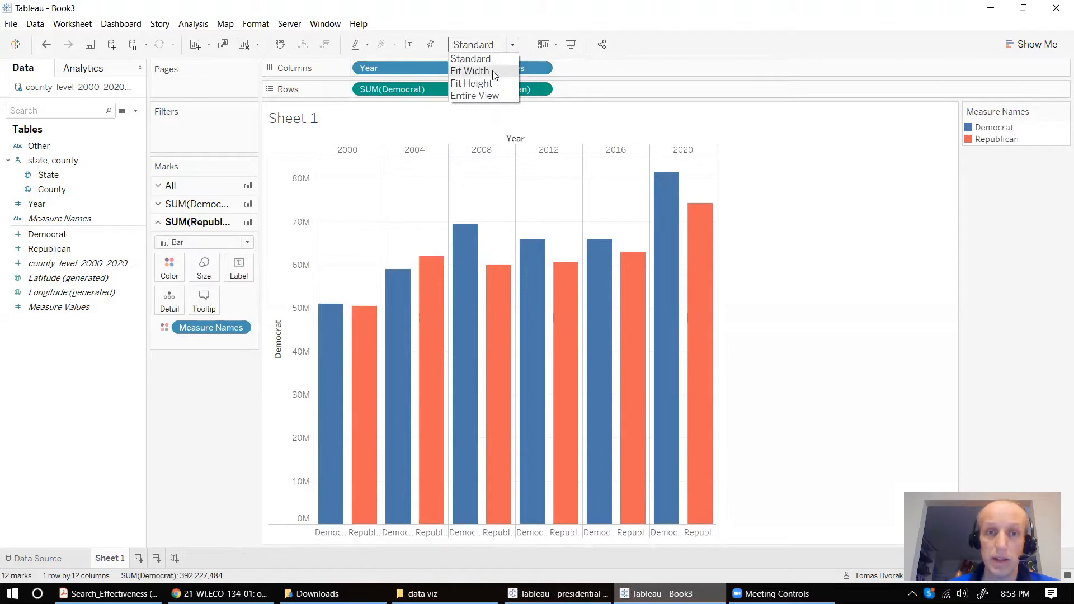
left_click(470, 71)
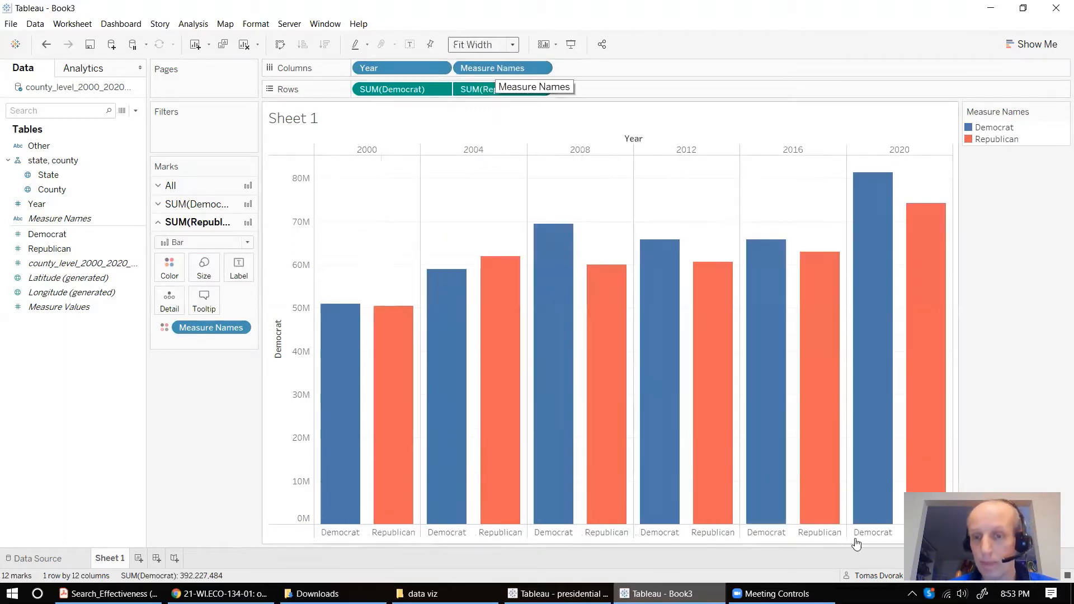
Switch to Tableau Book3, review the formula of the "pct margin of victory row level" field and close it without changes
mouse_move(336, 358)
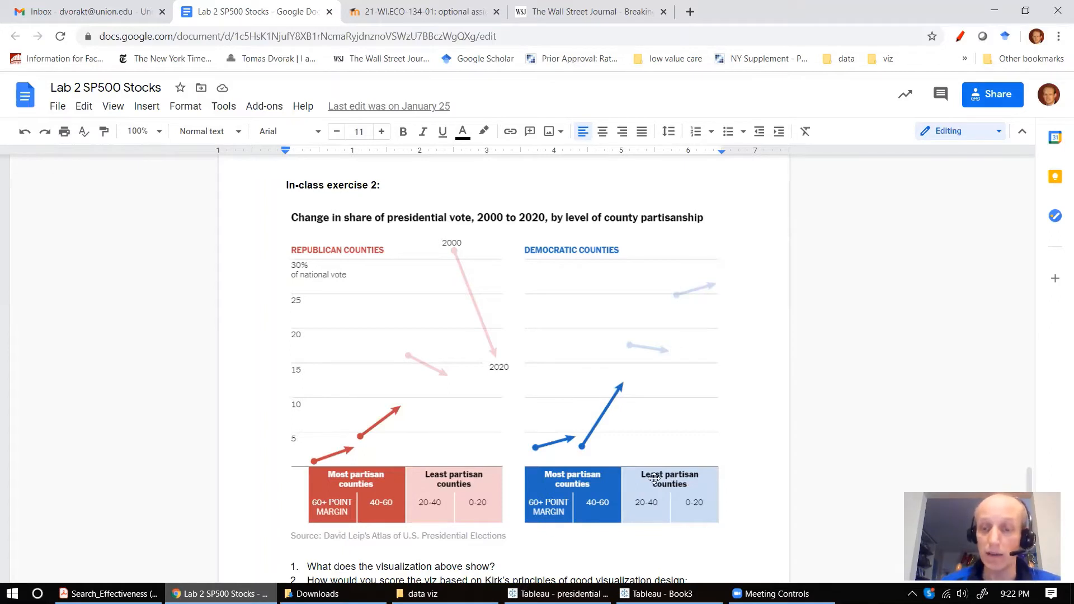
key("alt+Tab")
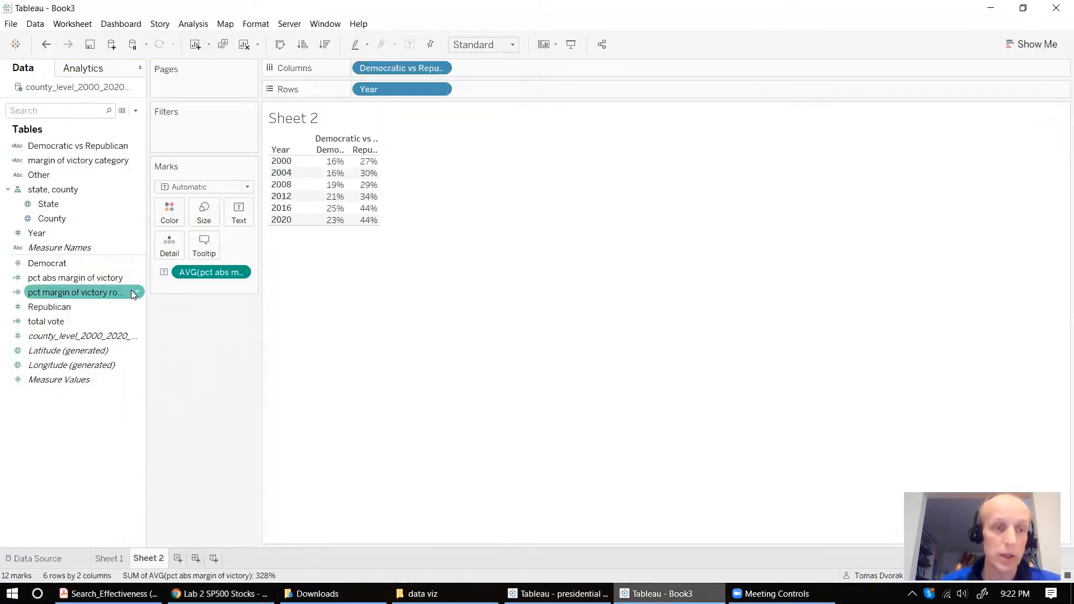
right_click(91, 298)
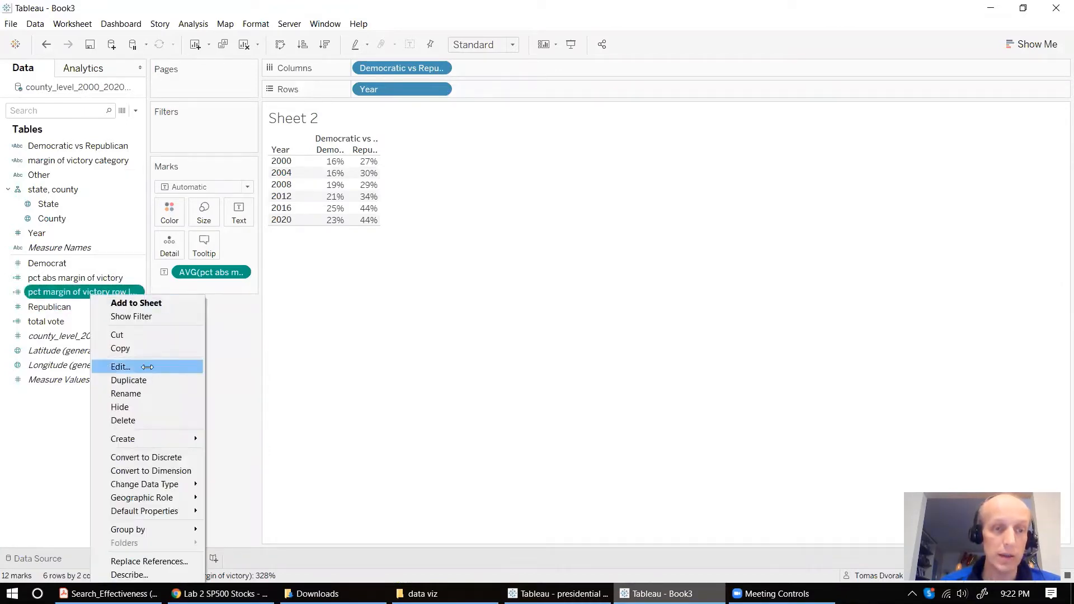
left_click(145, 369)
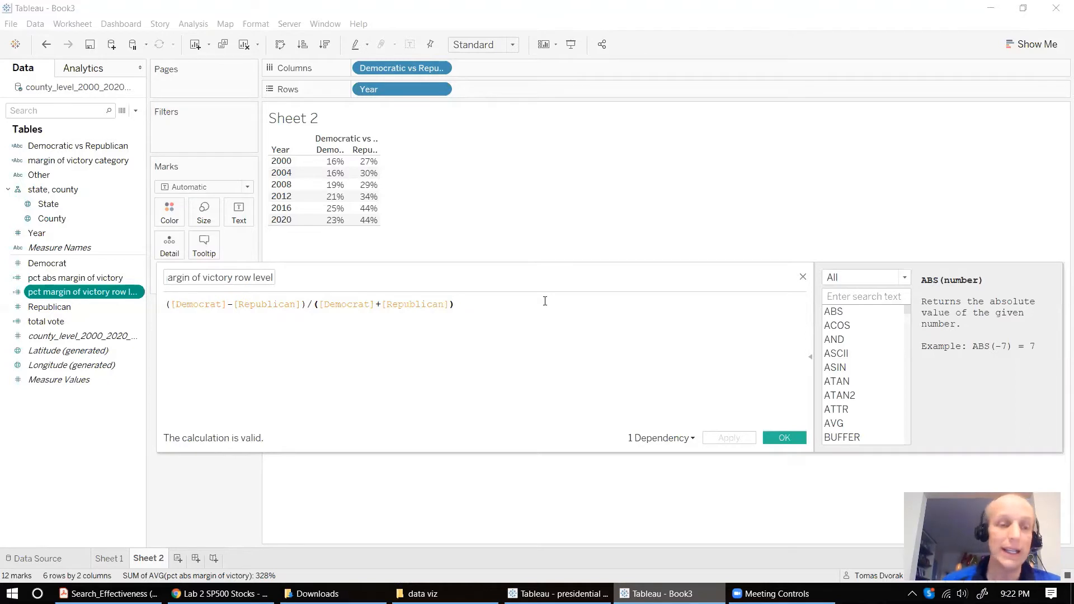
left_click(87, 439)
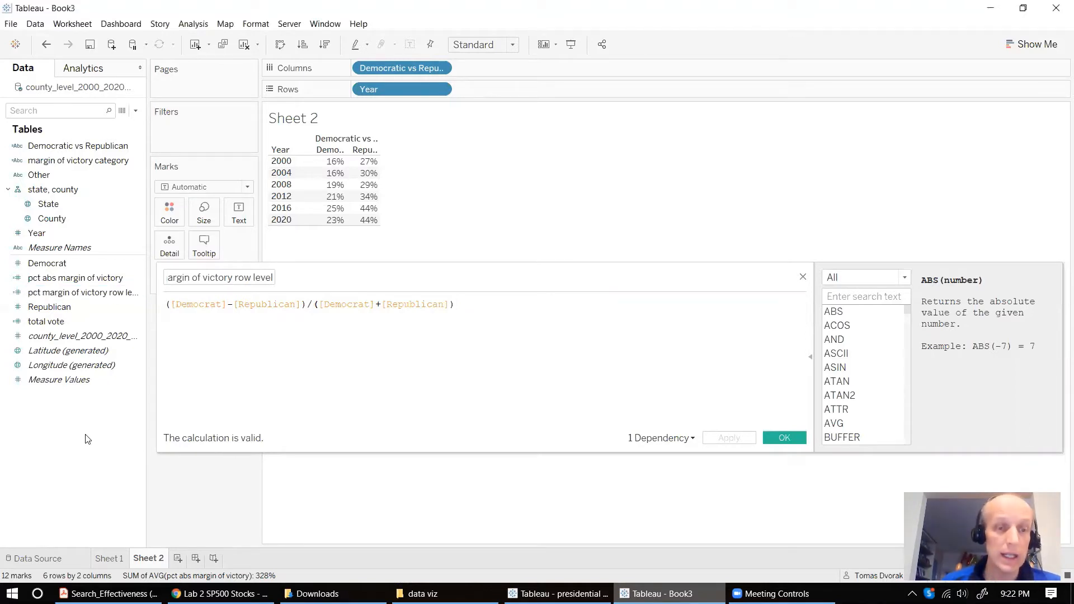
left_click(803, 277)
Review the IF/ELSEIF formula of the "margin of victory category" calculated field and close the editor
left_click(93, 149)
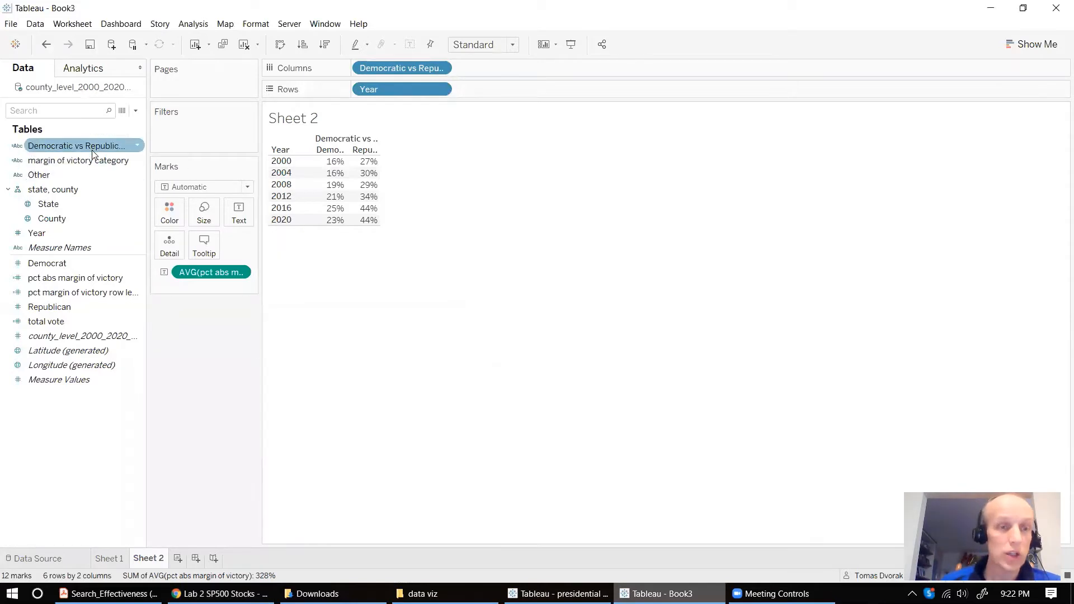
left_click(87, 155)
right_click(86, 156)
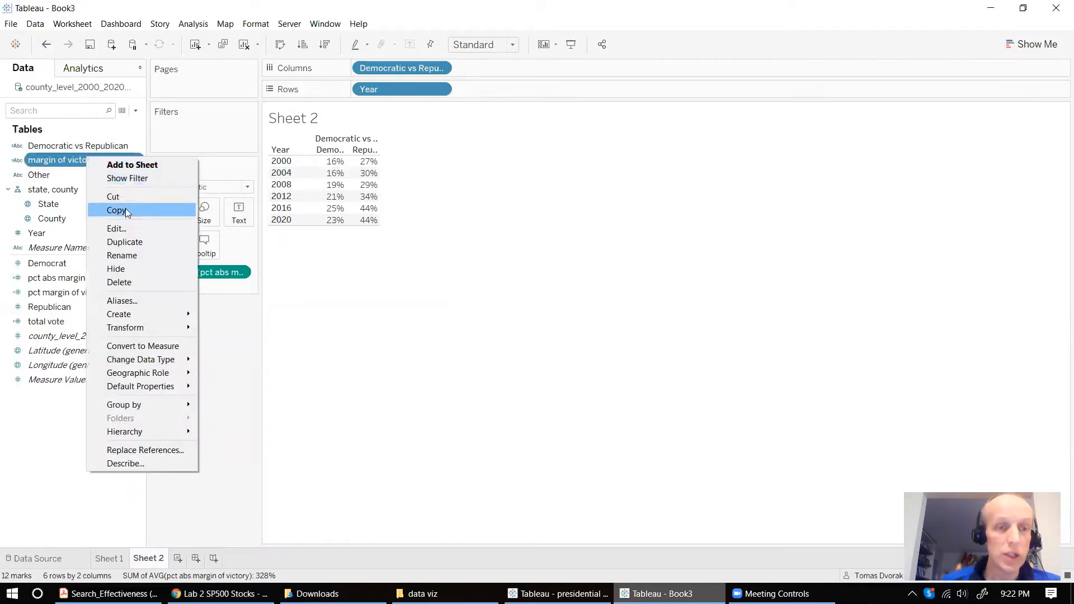
left_click(135, 229)
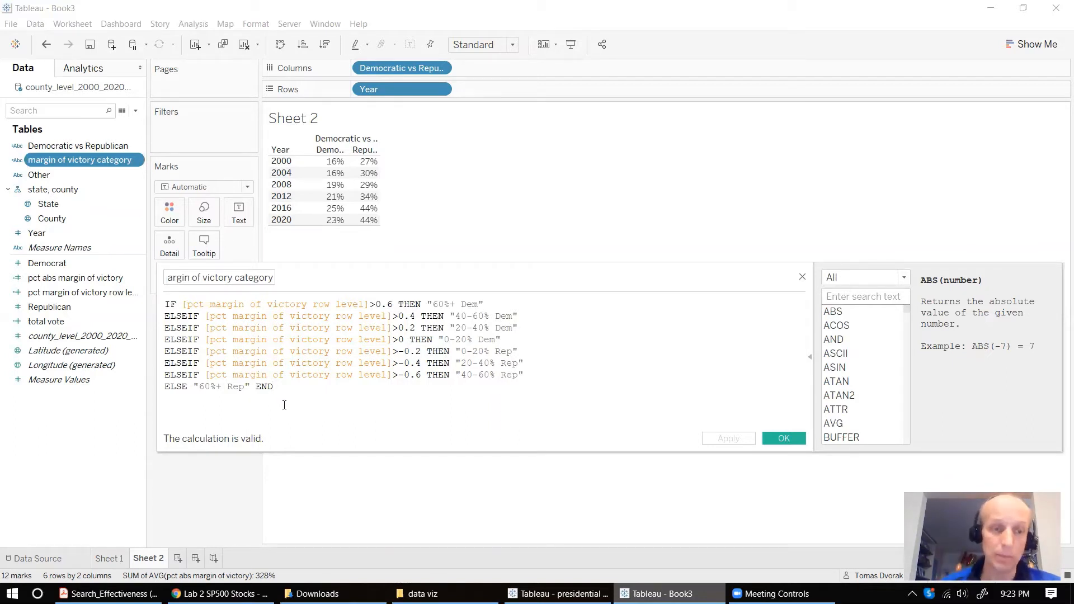
left_click(782, 437)
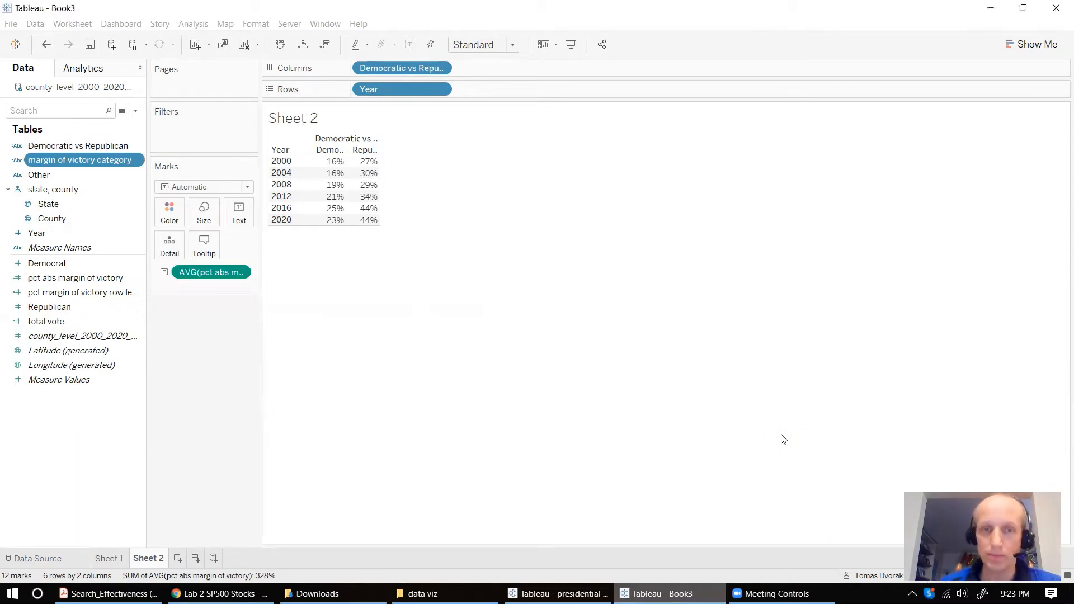
Create a new worksheet and place the "margin of victory category" field in its columns
left_click(178, 559)
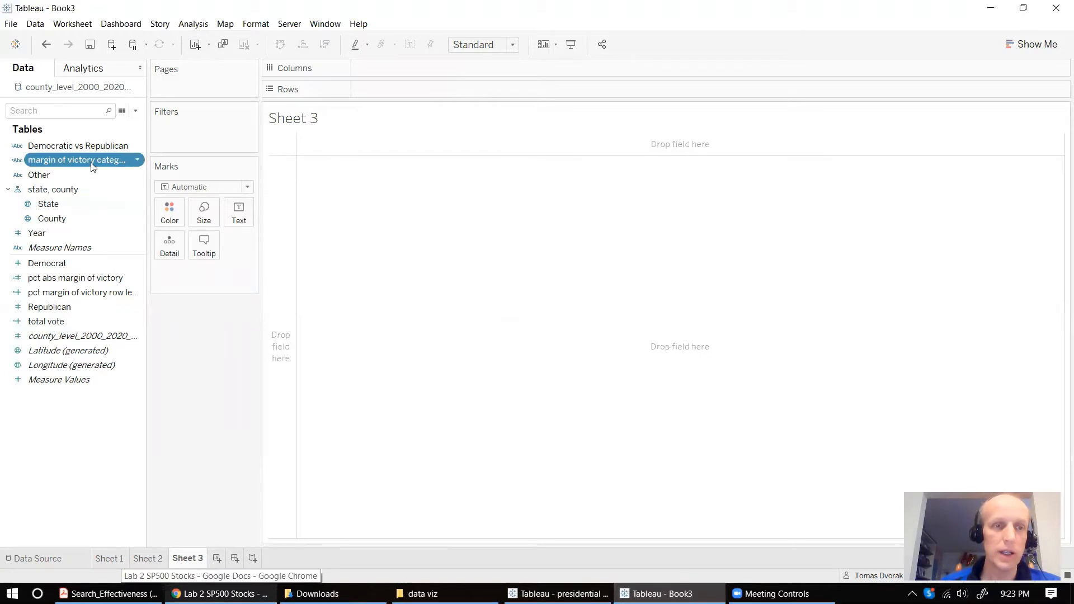
left_click_drag(93, 166, 425, 78)
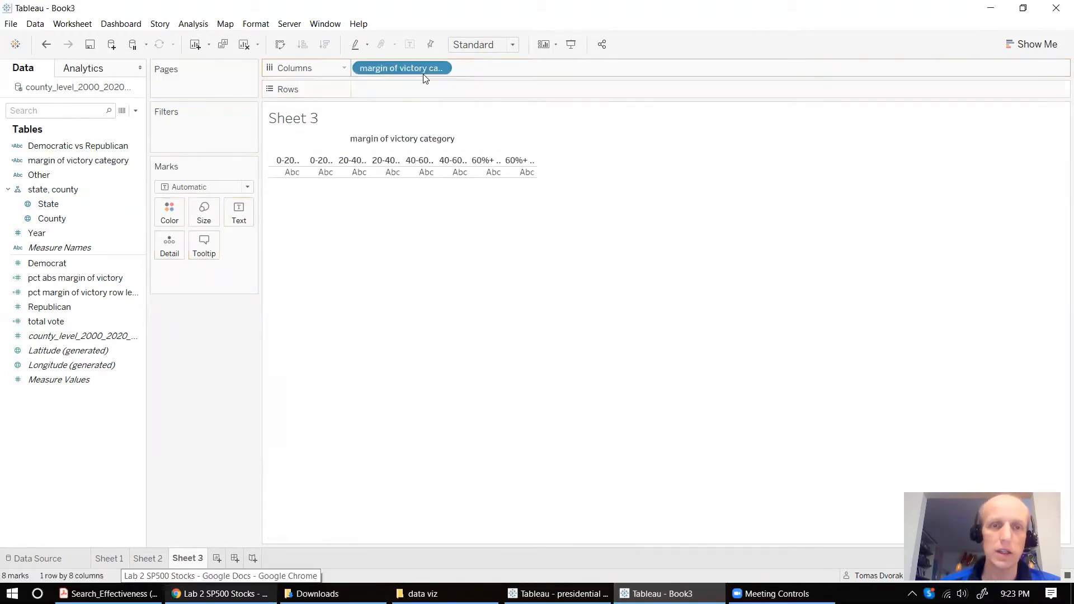
Build a total vote table with Democratic vs Republican ahead of margin of victory category in the columns and Year in the rows
left_click_drag(89, 146, 361, 73)
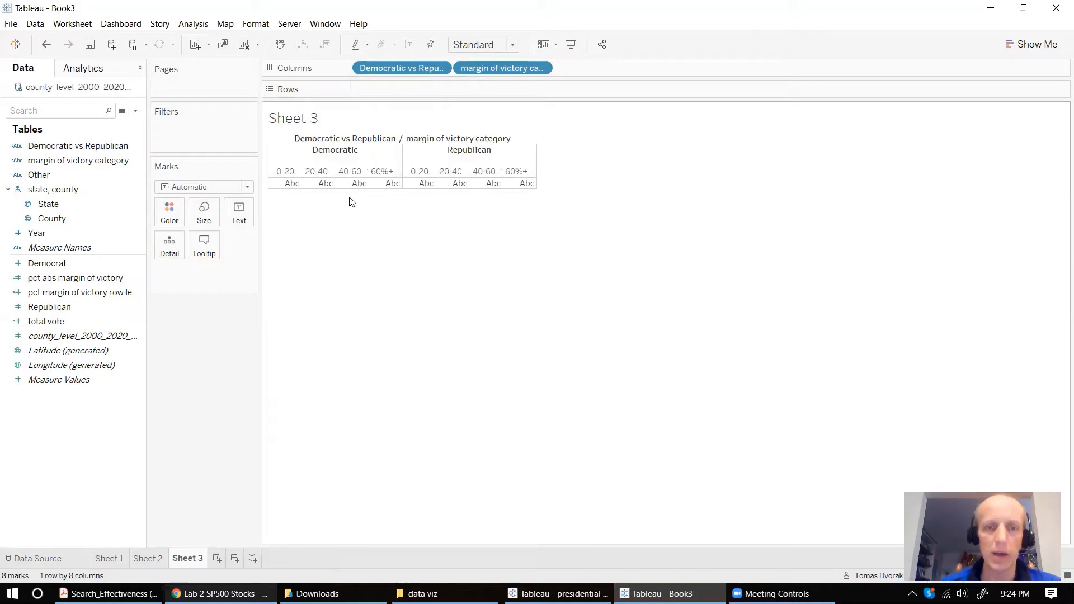
mouse_move(345, 187)
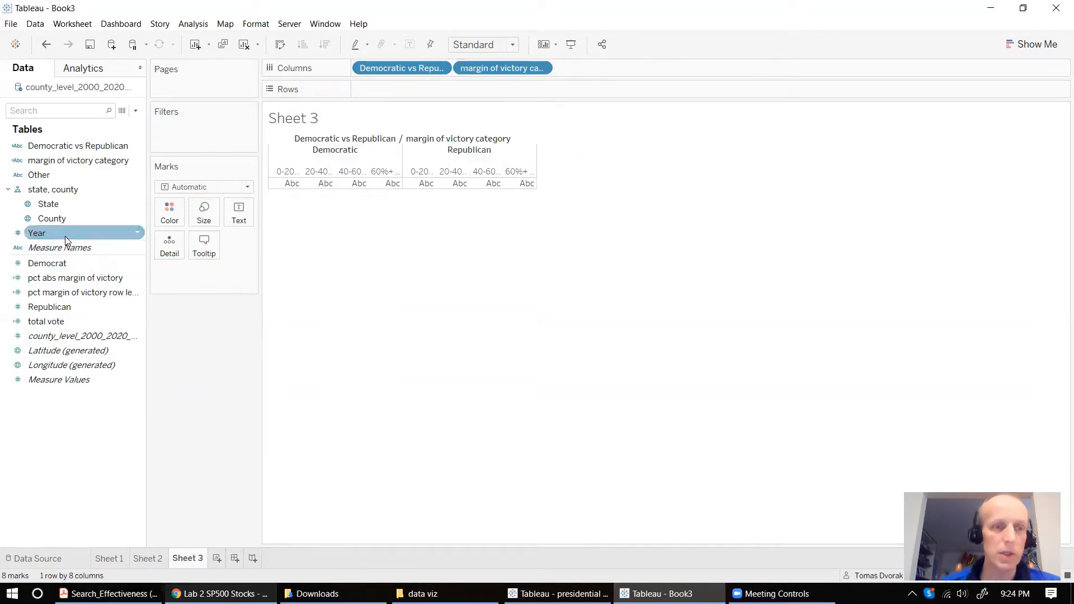
left_click_drag(65, 235, 425, 93)
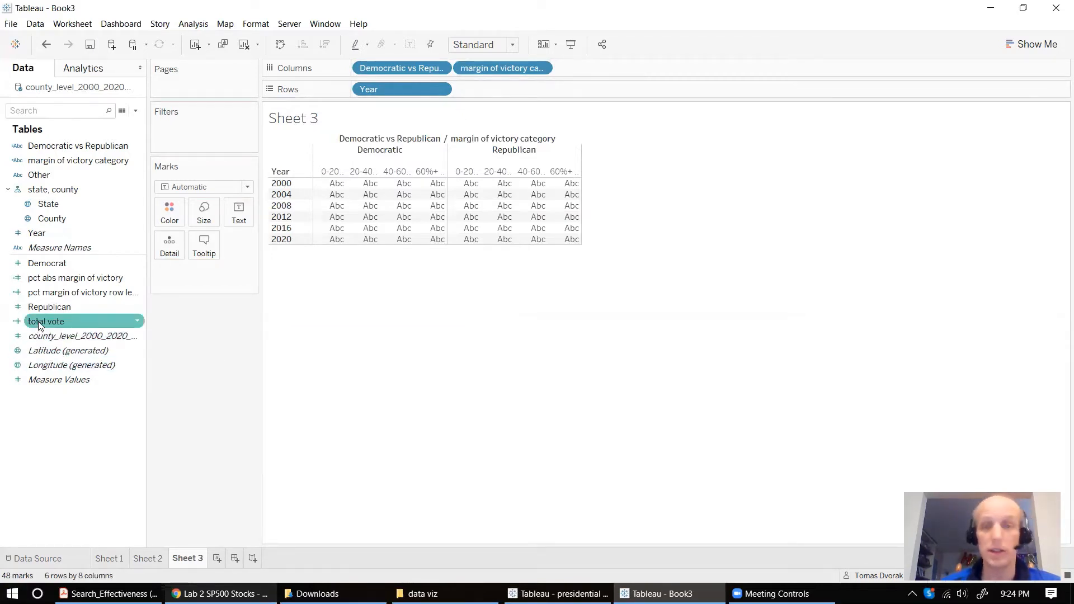
left_click_drag(38, 321, 393, 211)
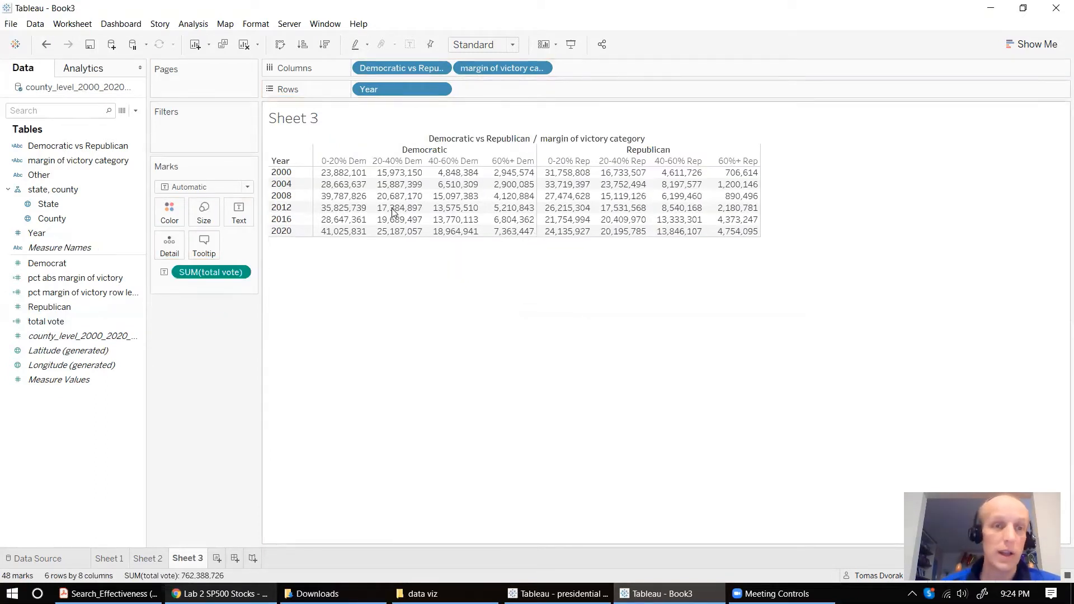
Show row grand totals for the vote table and hide them again
left_click(193, 24)
mouse_move(244, 147)
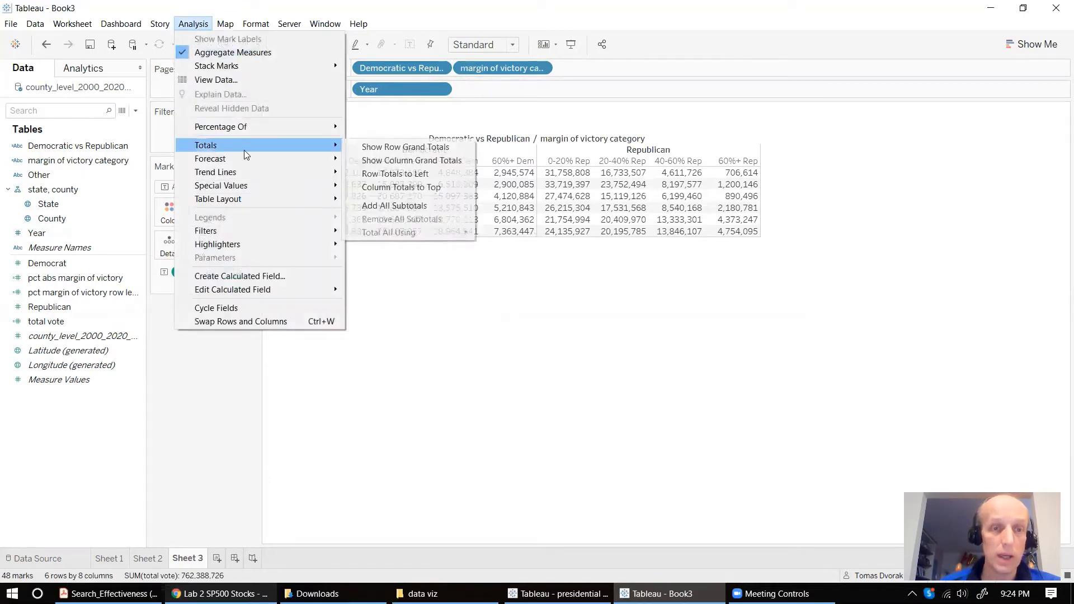
left_click(427, 147)
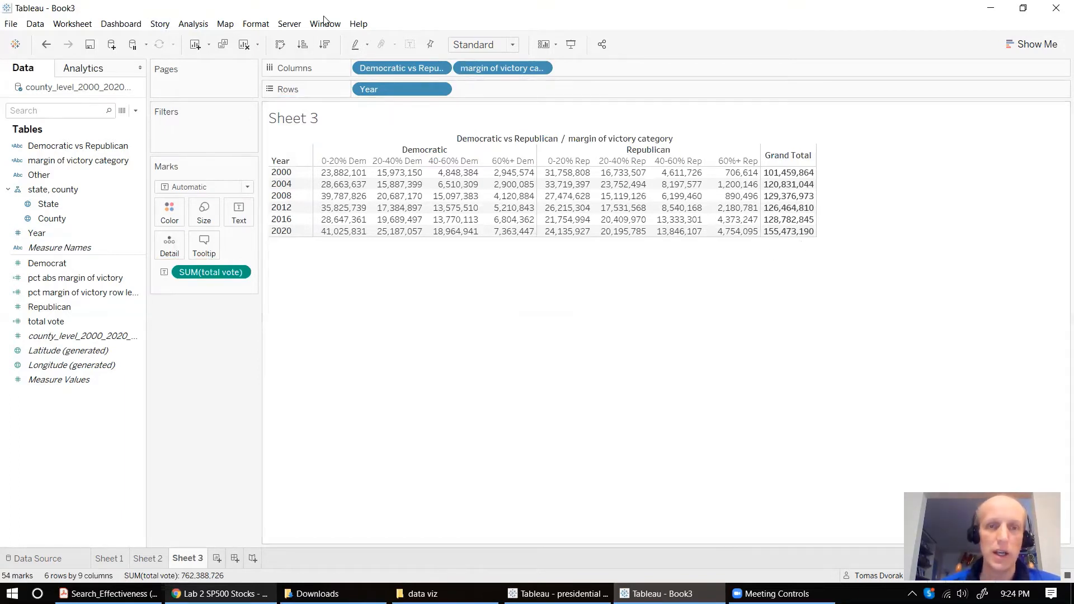
left_click(191, 24)
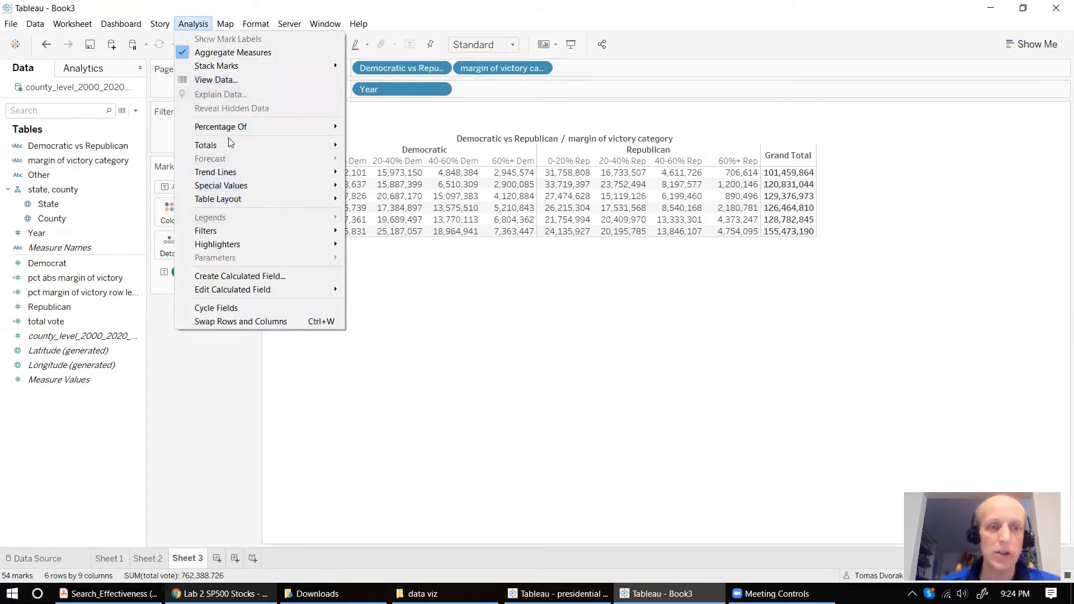
mouse_move(268, 144)
left_click(375, 147)
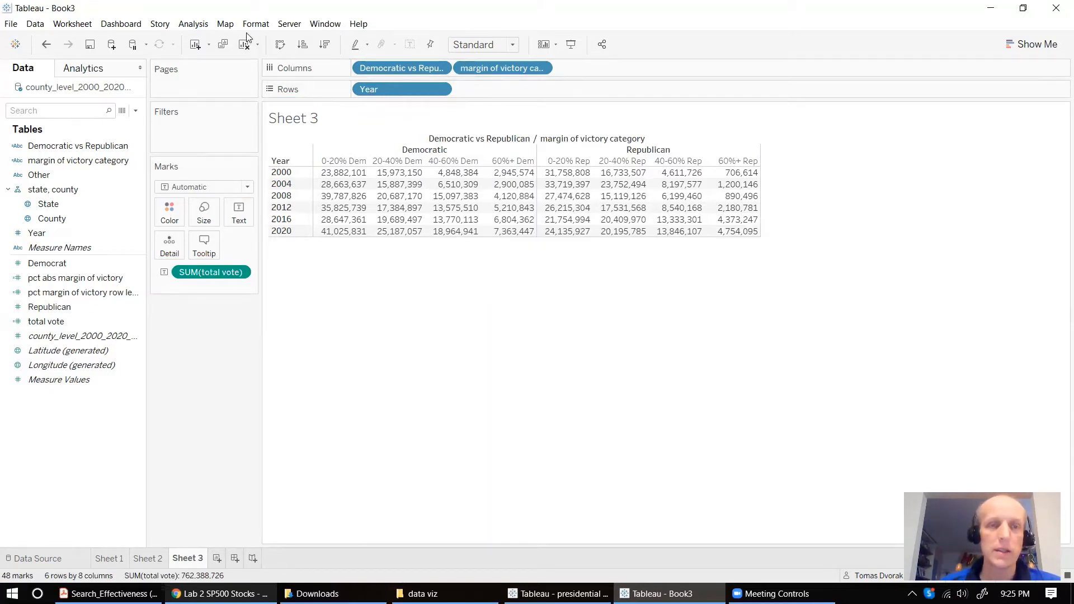
Add a Percent of Total table calculation, computed along Table (across), to the total vote measure
left_click(240, 271)
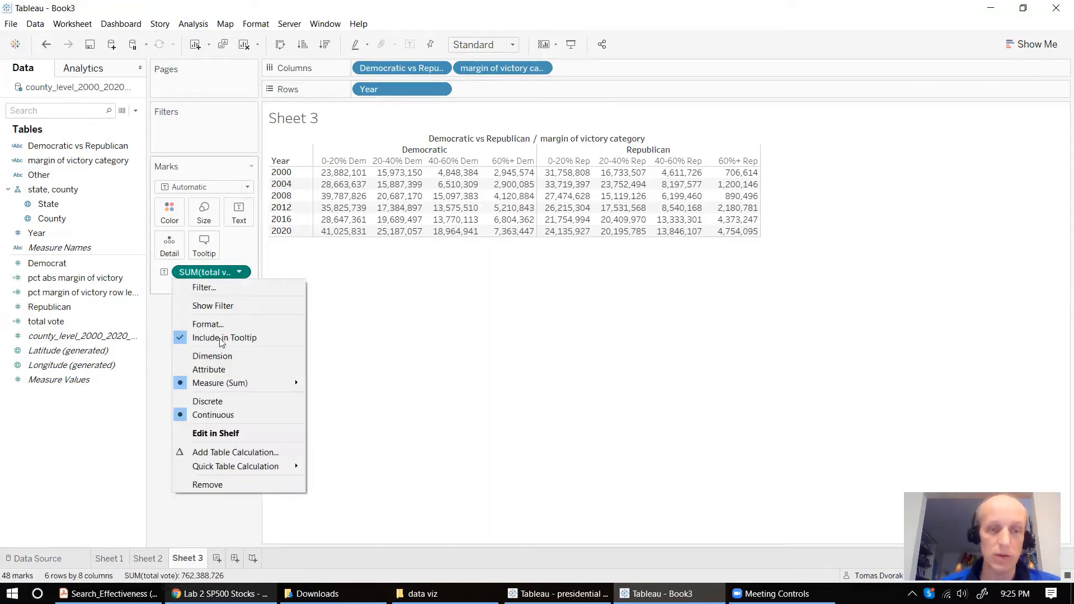
left_click(233, 453)
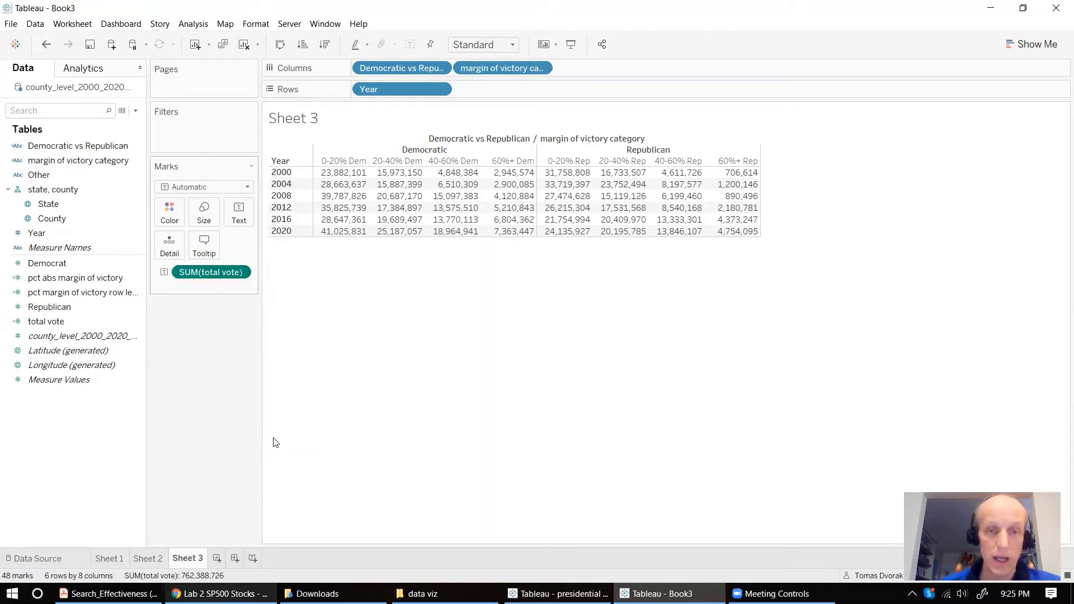
left_click(942, 186)
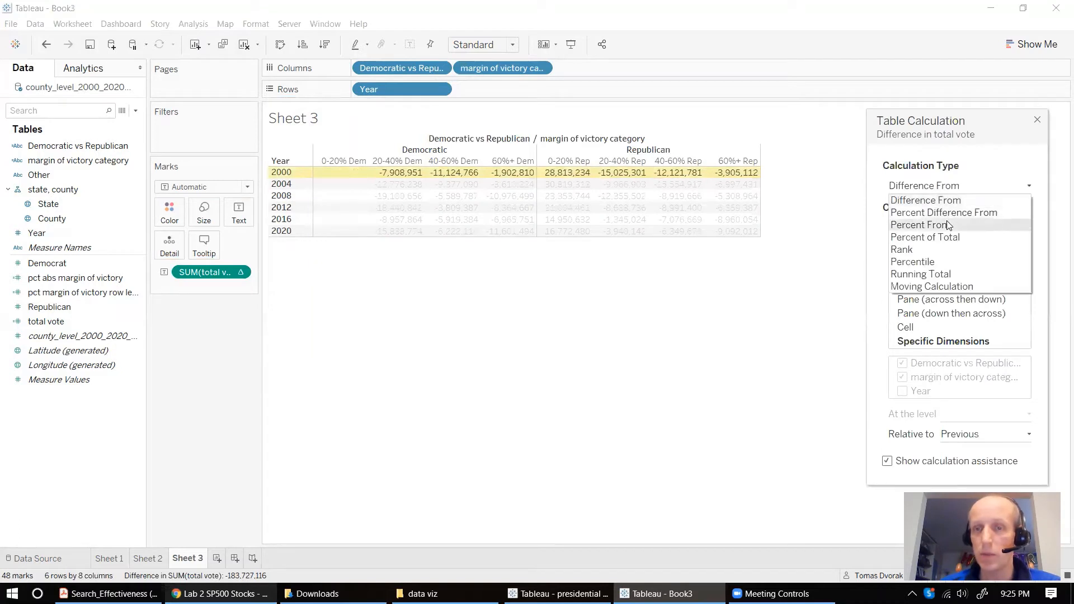
left_click(954, 237)
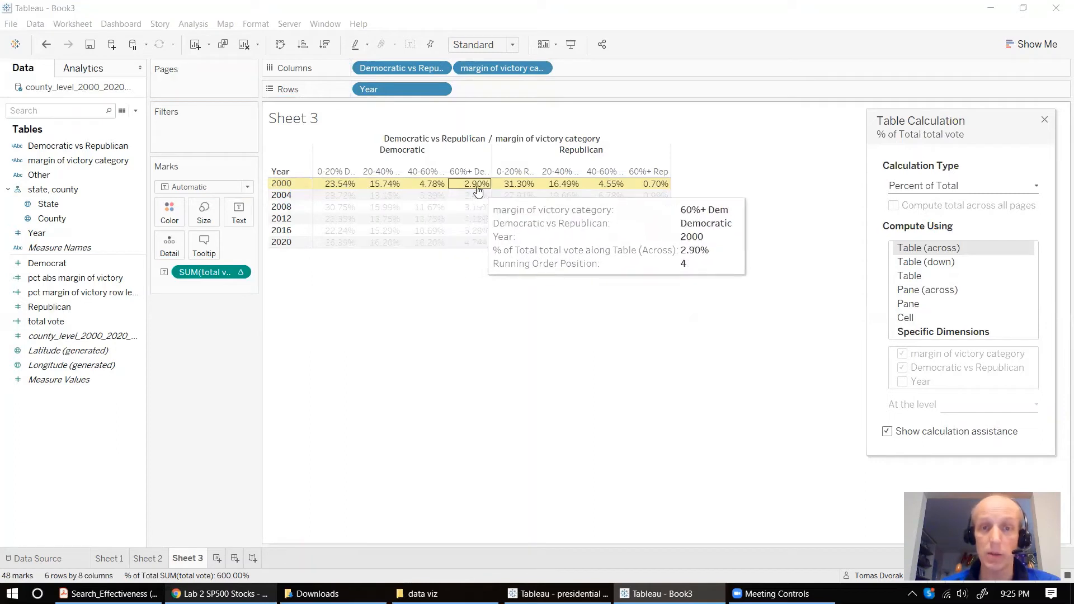
left_click(1044, 120)
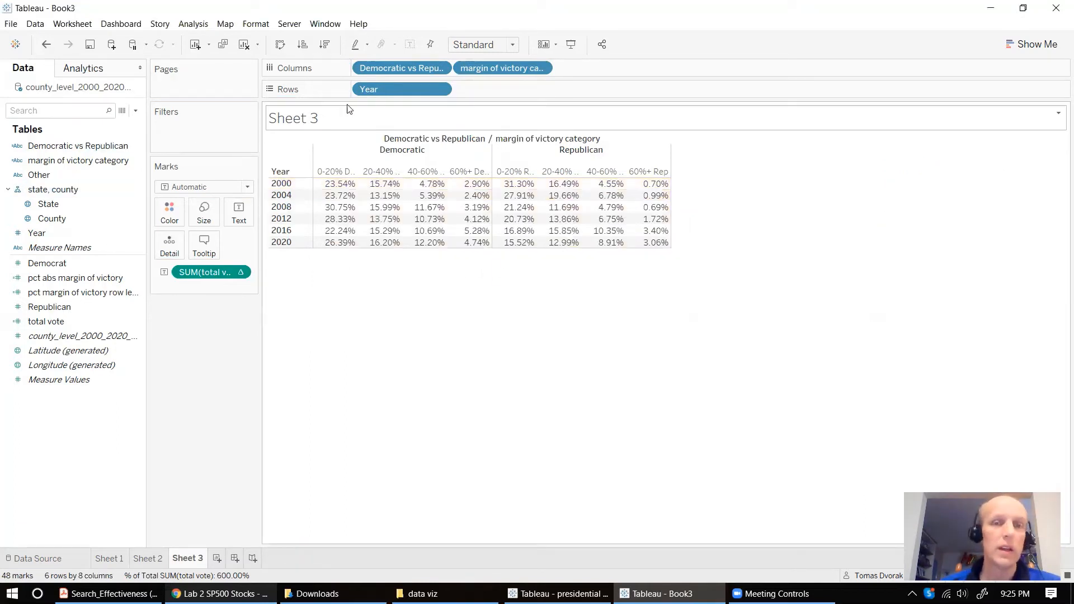
Show a Year filter on the sheet and keep only 2000 and 2020 for comparing the vote shares
left_click(440, 90)
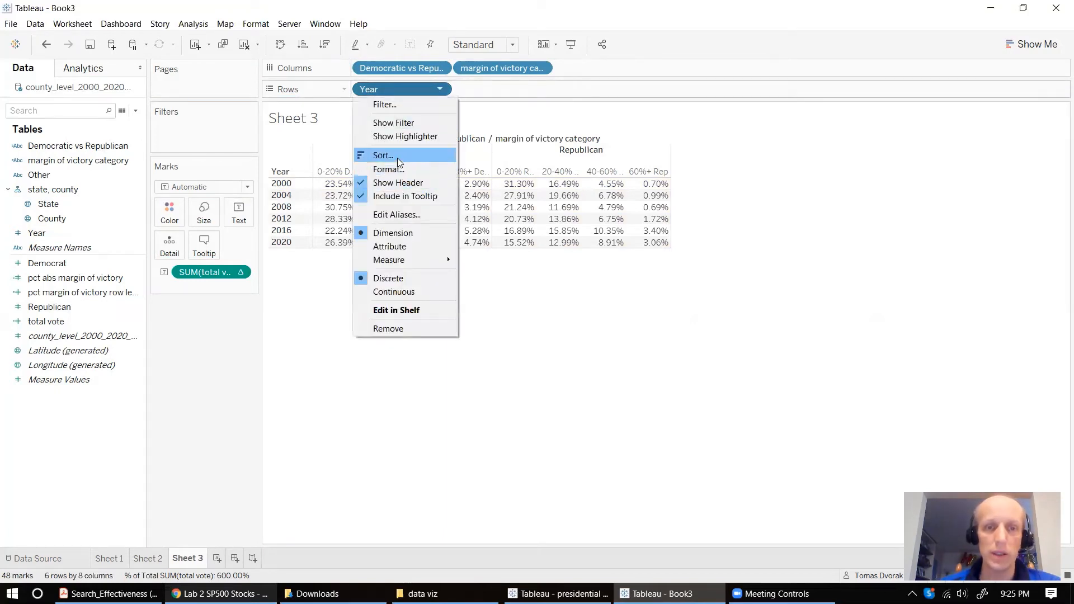
left_click(541, 147)
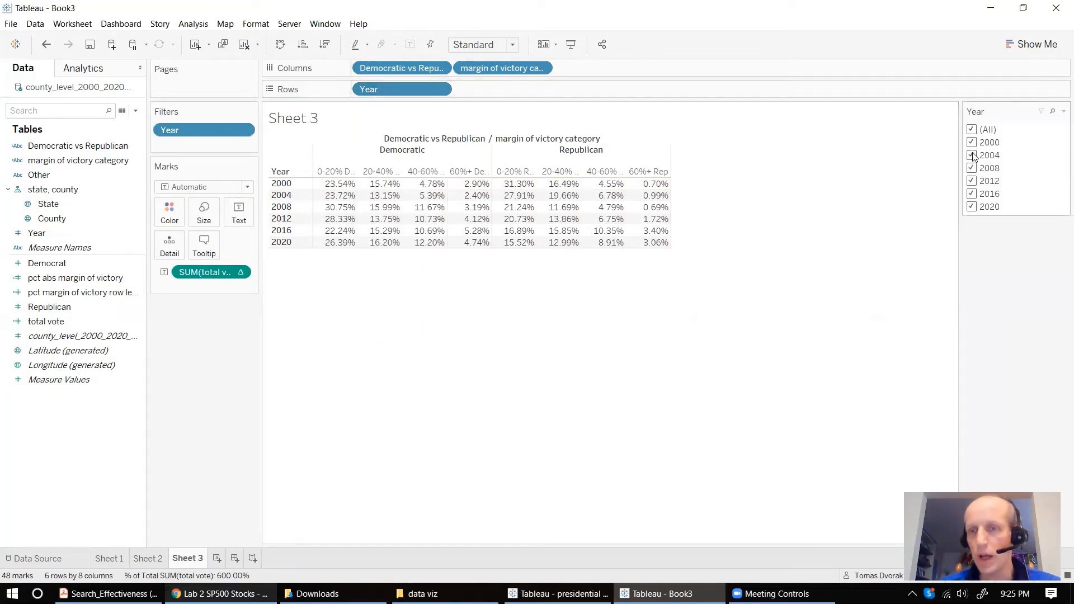
left_click(972, 155)
left_click(971, 168)
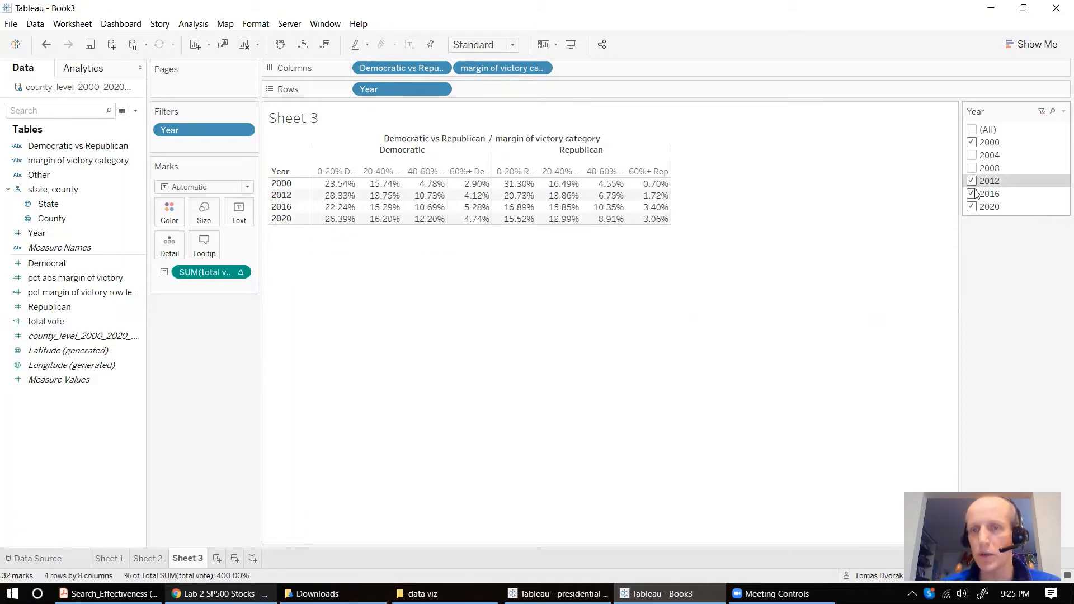
left_click(972, 193)
left_click(972, 181)
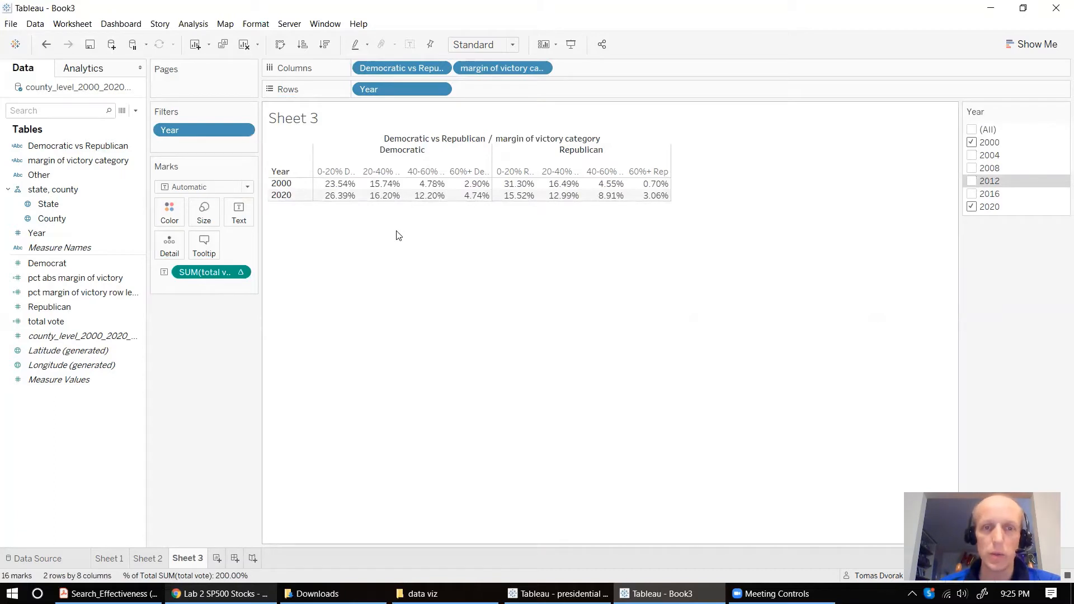
mouse_move(373, 201)
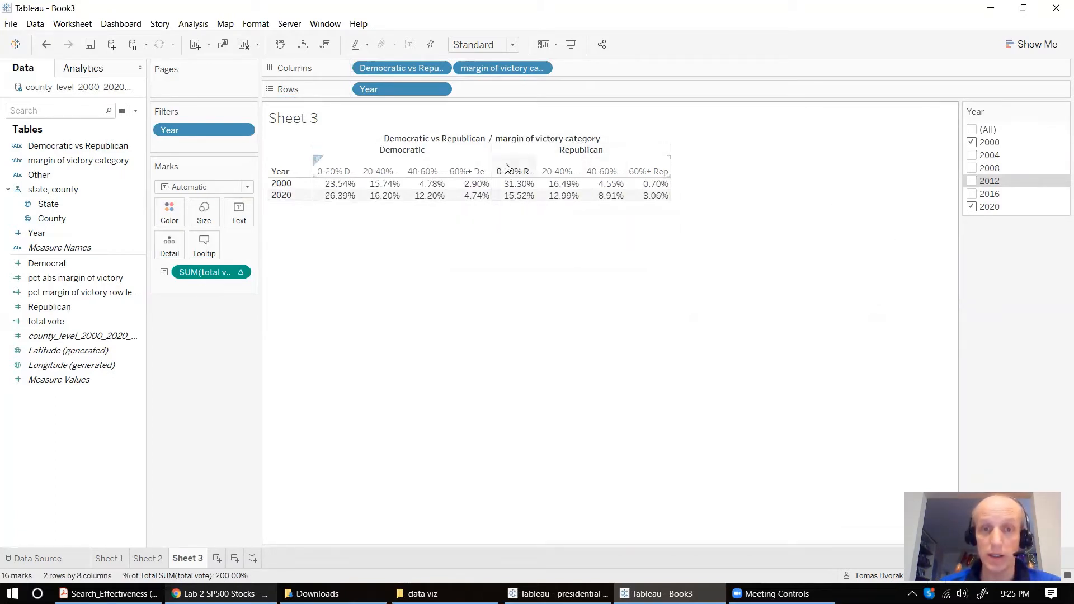
mouse_move(534, 184)
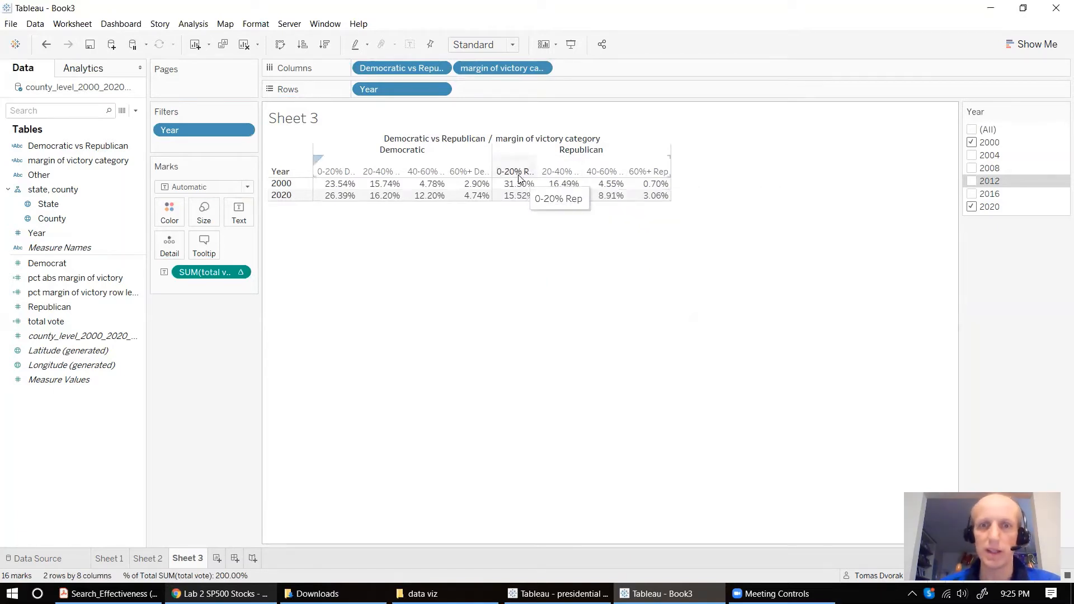
mouse_move(515, 204)
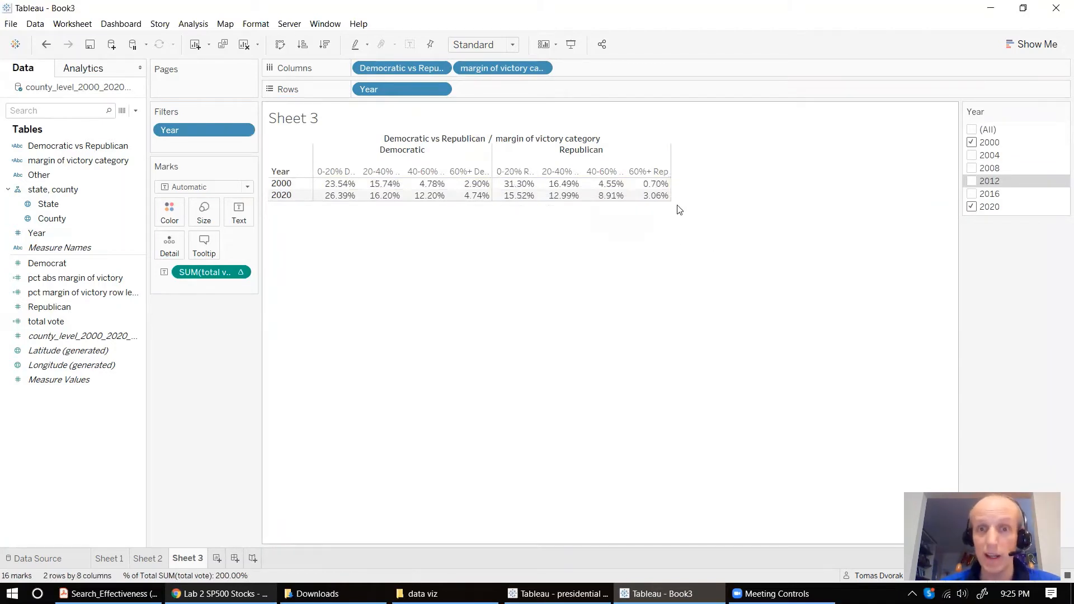
mouse_move(668, 200)
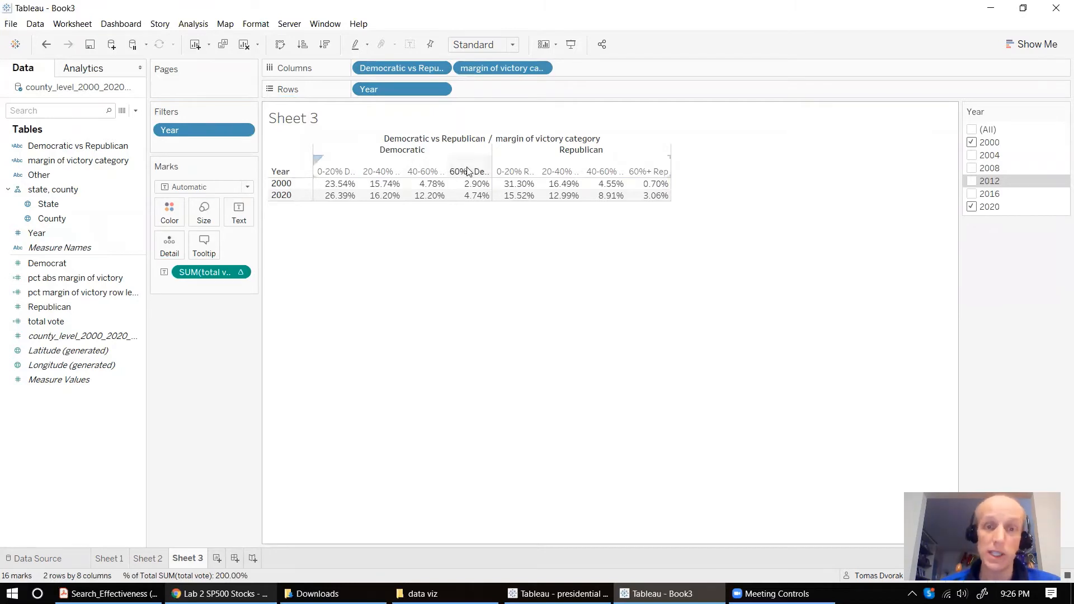
mouse_move(475, 183)
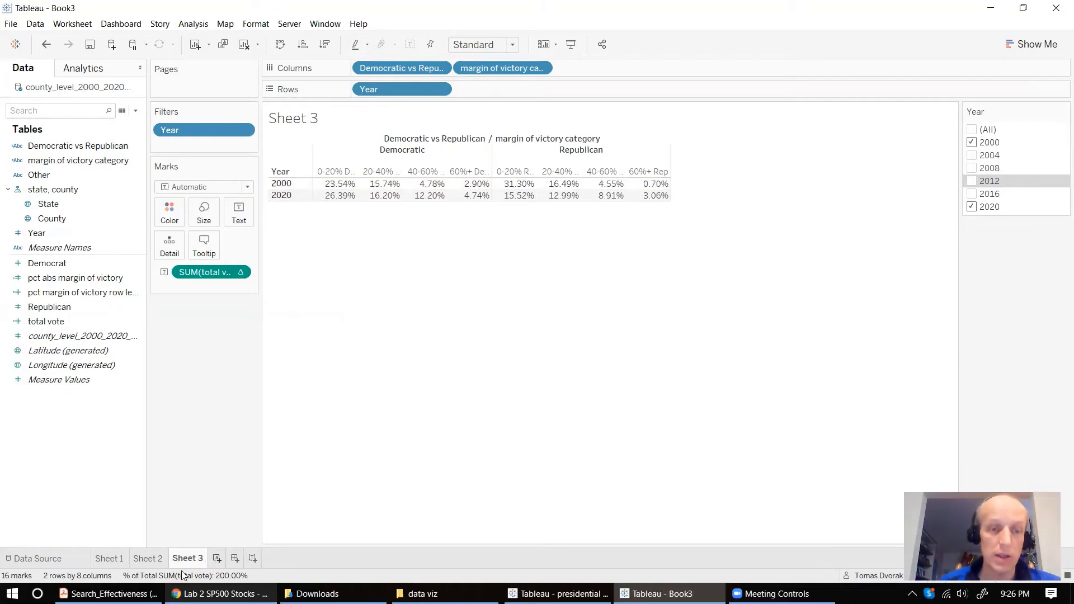
Duplicate Sheet 3 and replace the total vote measure in the copy with the count of county_level_2000_2020_pivot.csv records
mouse_move(186, 561)
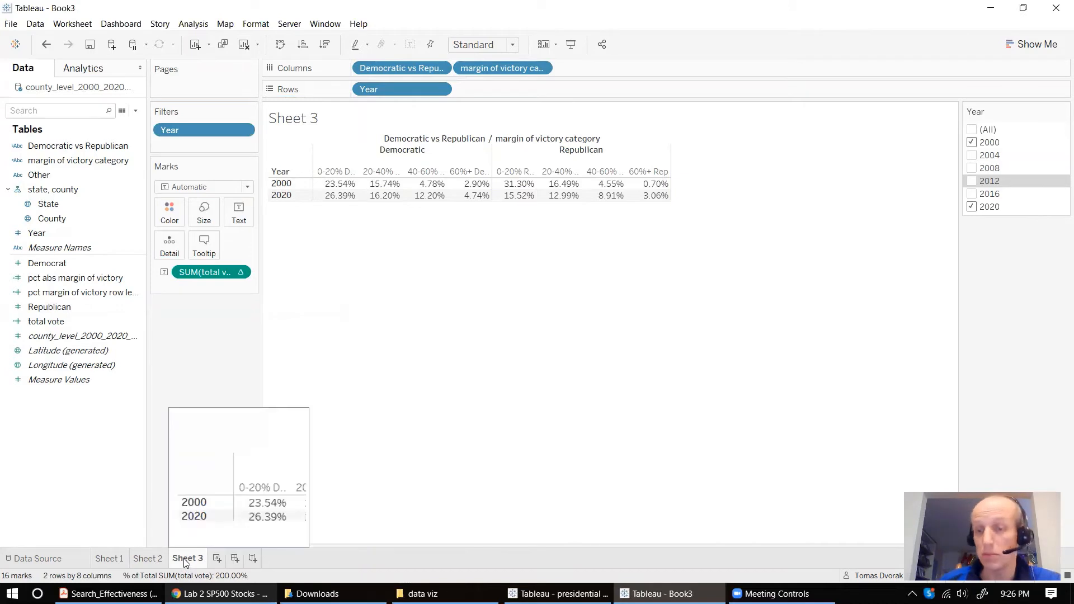
right_click(186, 561)
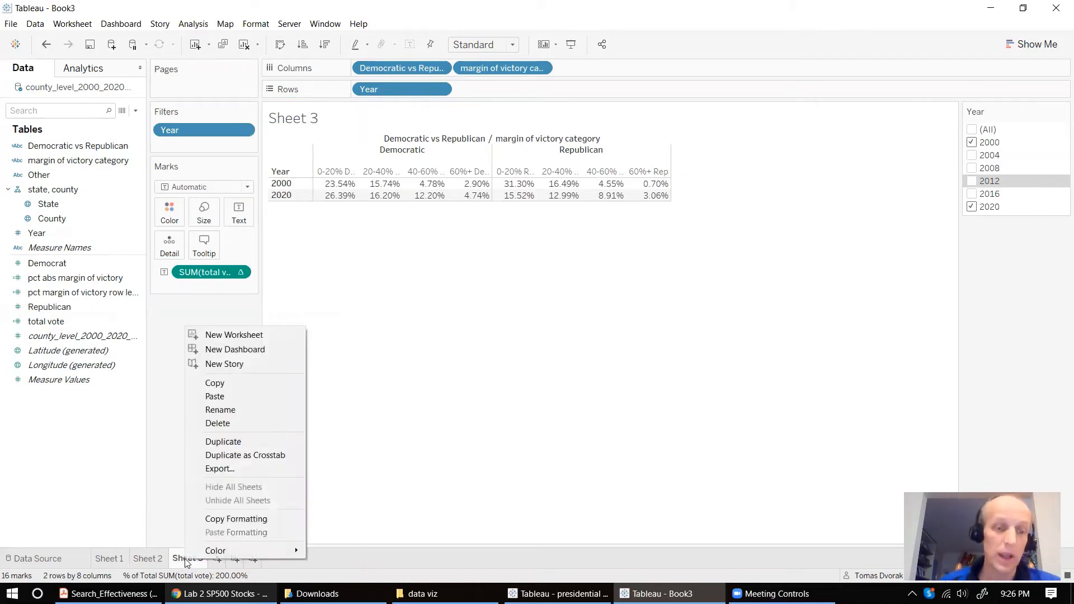
left_click(253, 442)
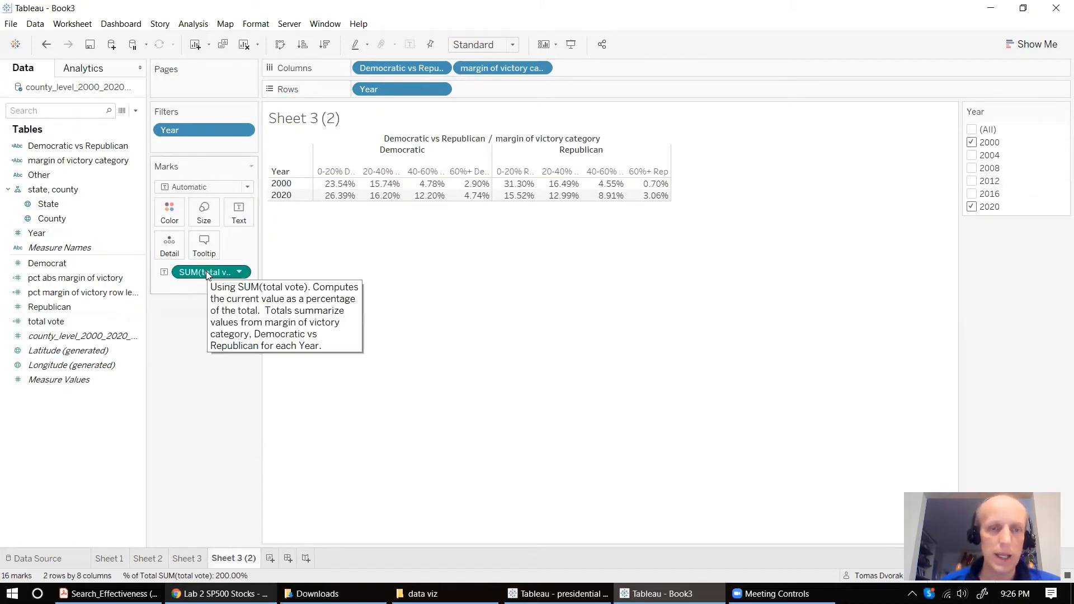
left_click_drag(207, 274, 209, 339)
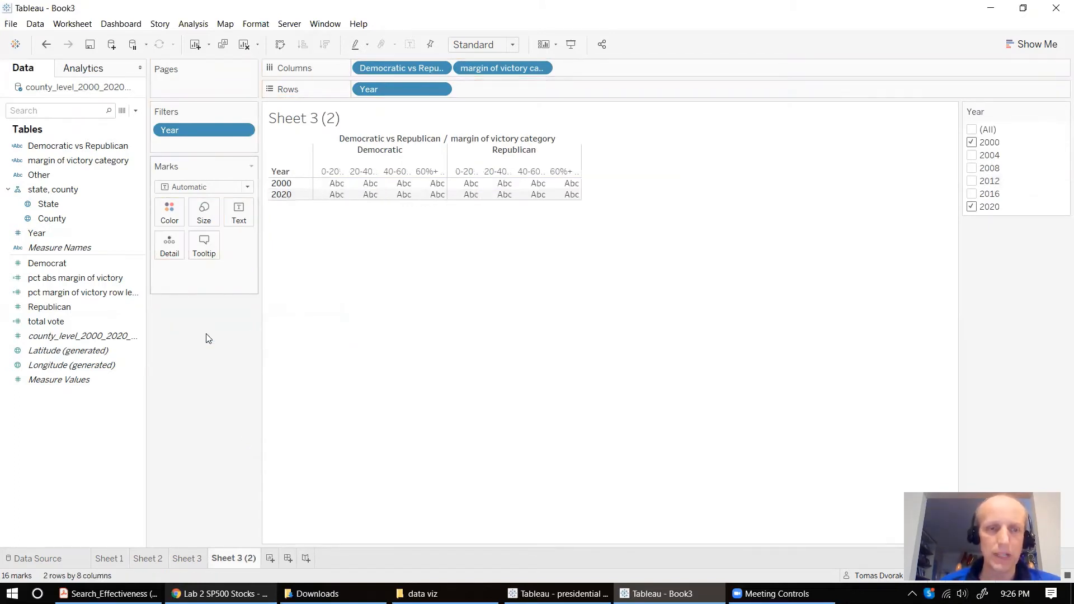
left_click(101, 341)
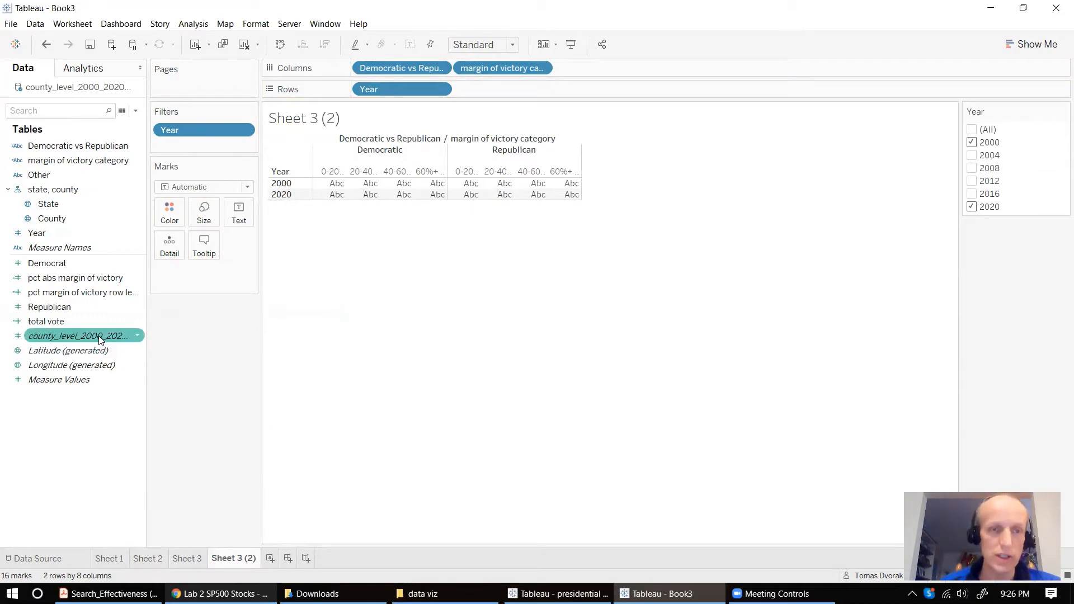
left_click_drag(99, 339, 431, 193)
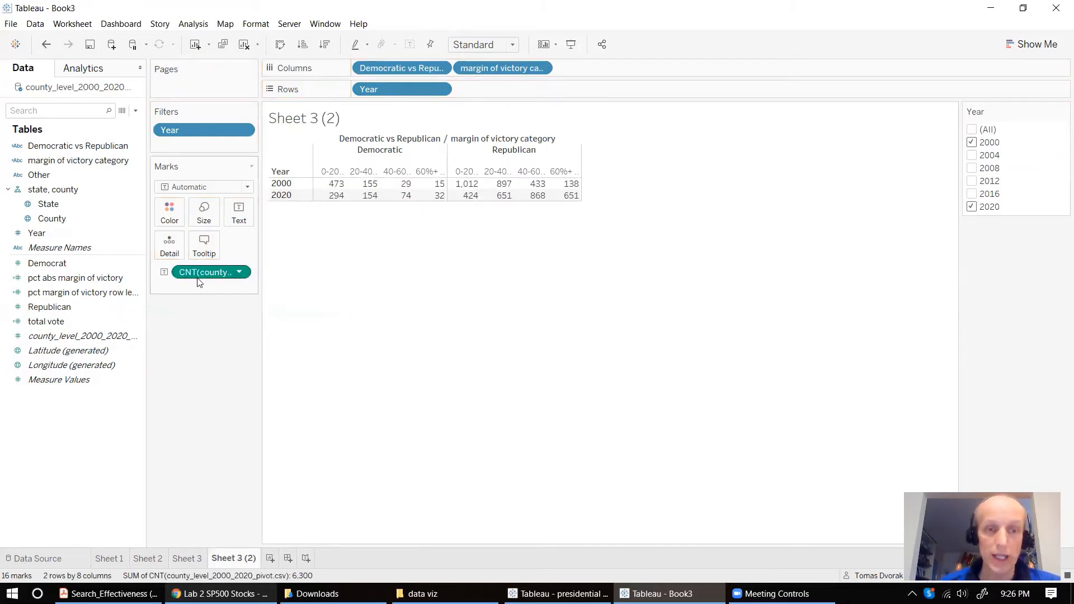
mouse_move(86, 340)
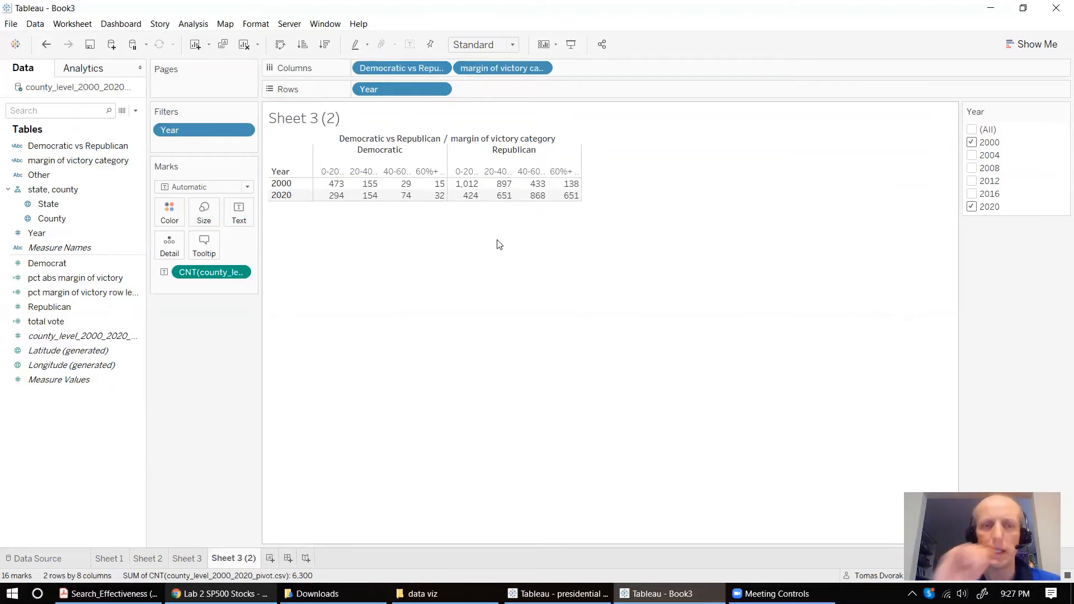
Turn the county counts into a bar chart by moving the count to the rows, and color the bars by Democratic vs Republican
left_click_drag(190, 278, 483, 99)
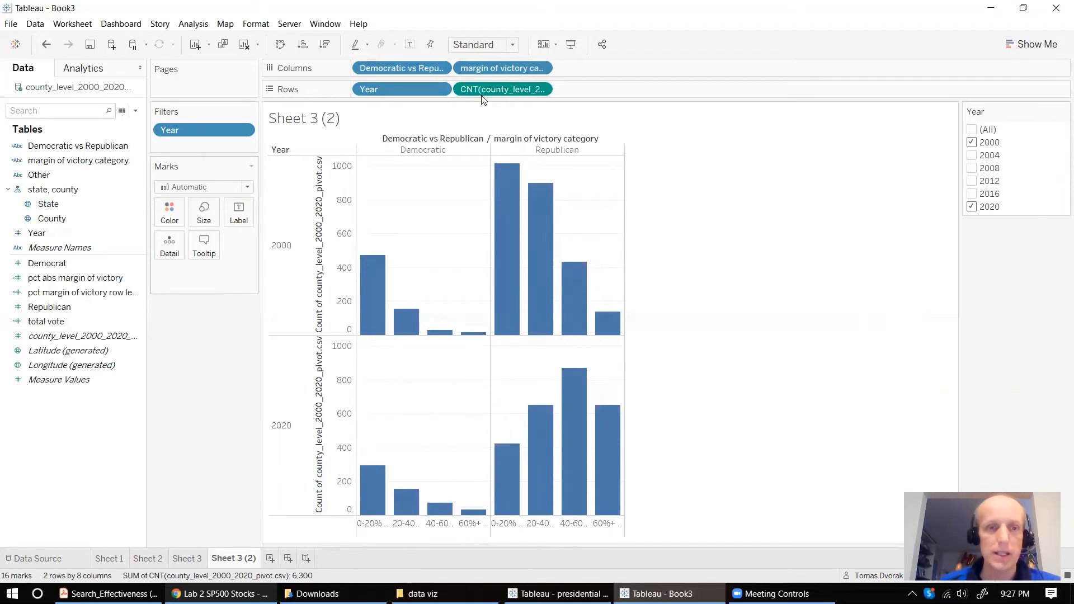
left_click(60, 147)
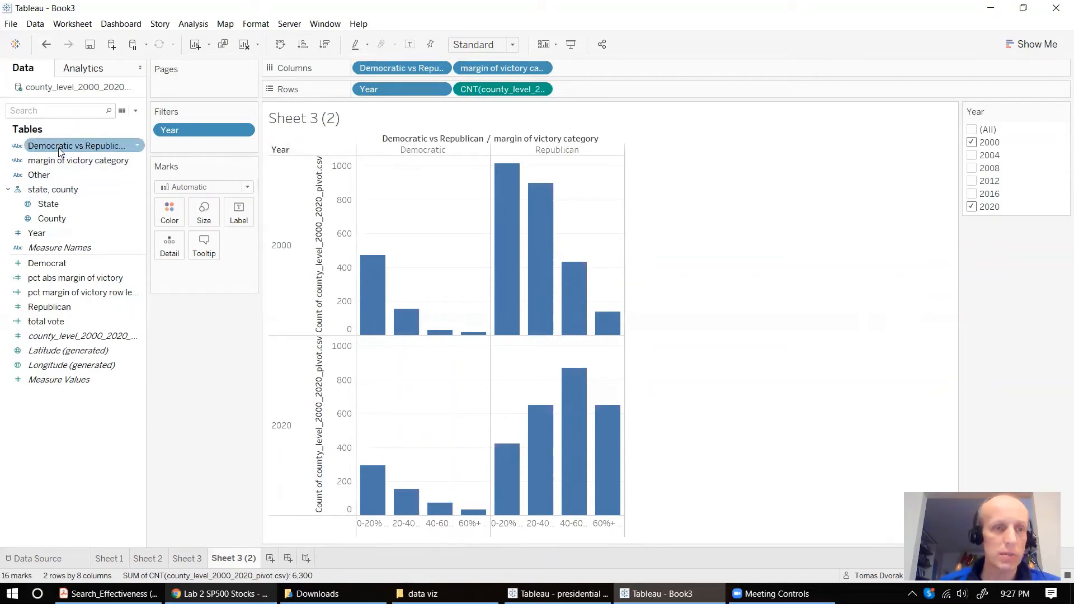
left_click_drag(58, 147, 157, 218)
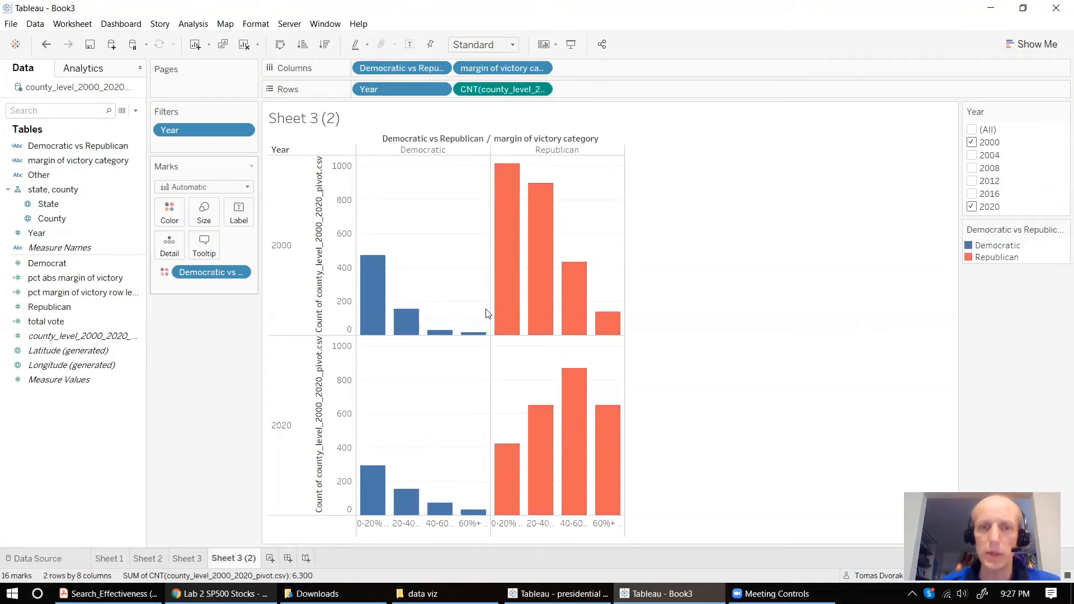
mouse_move(547, 326)
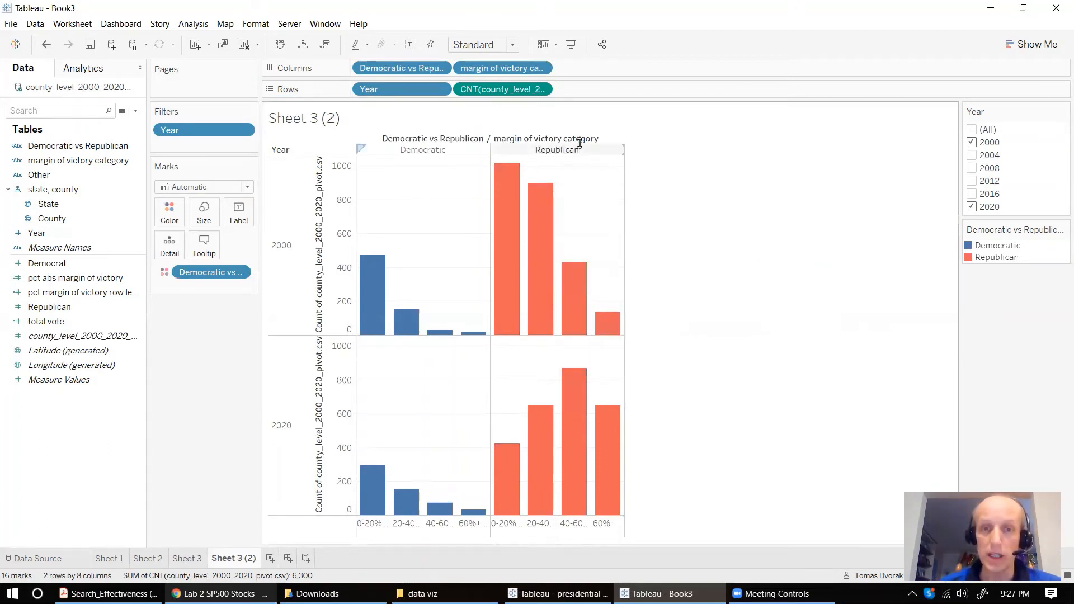
mouse_move(507, 277)
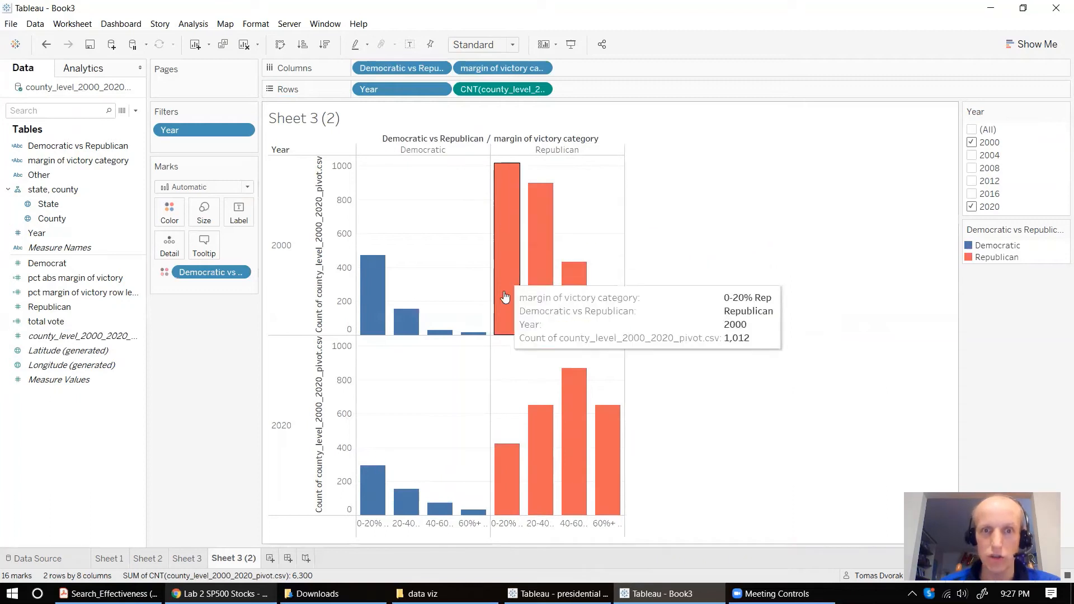
mouse_move(561, 501)
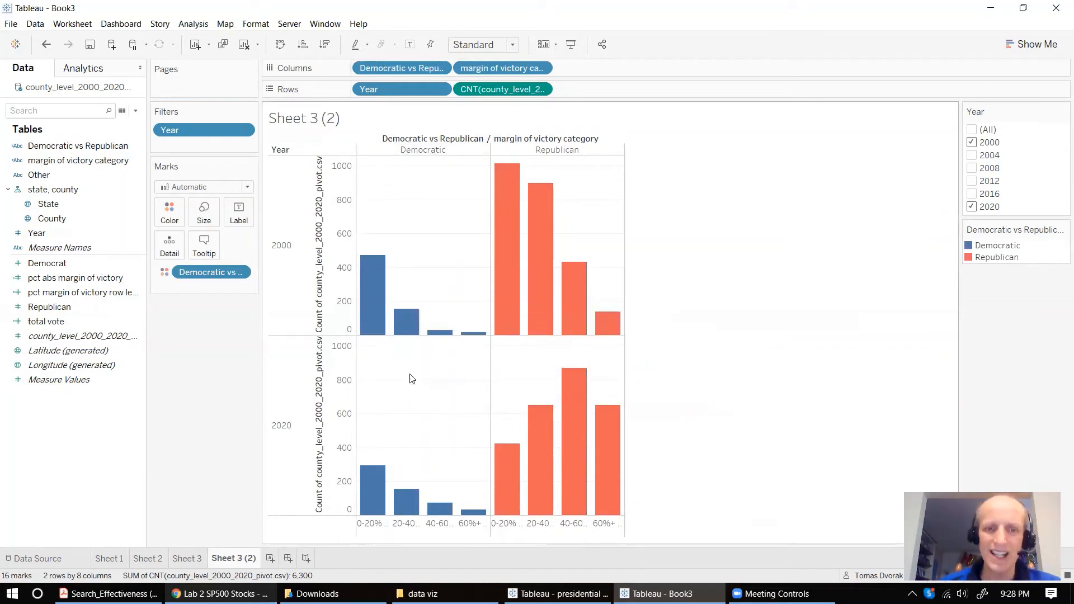
Add a Percent of Total table calculation, computed along Pane (across), to the count of county_level_2000_2020_pivot.csv records
mouse_move(409, 507)
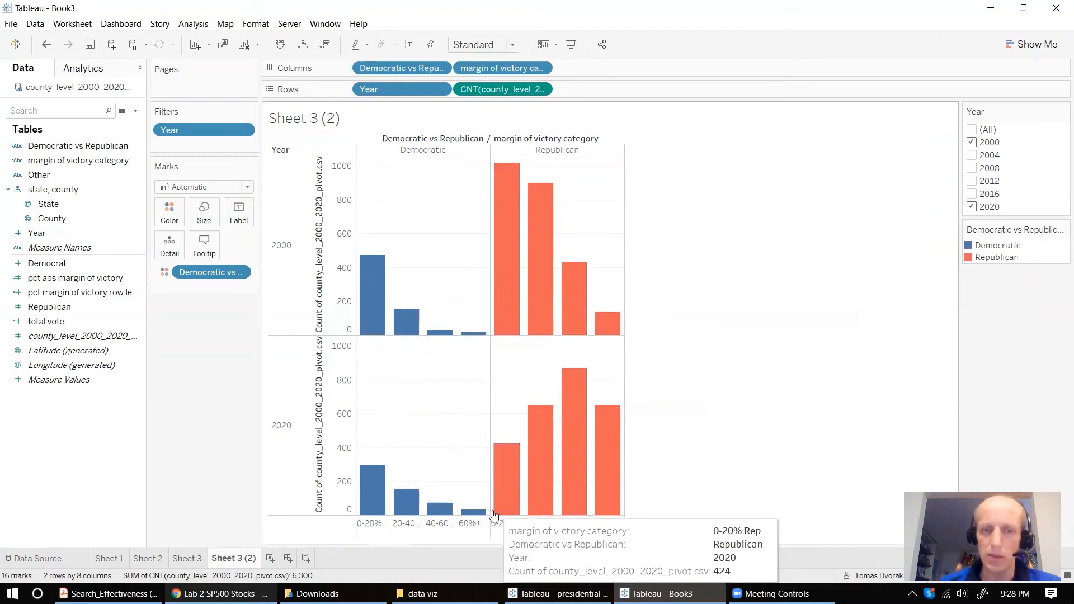
mouse_move(449, 502)
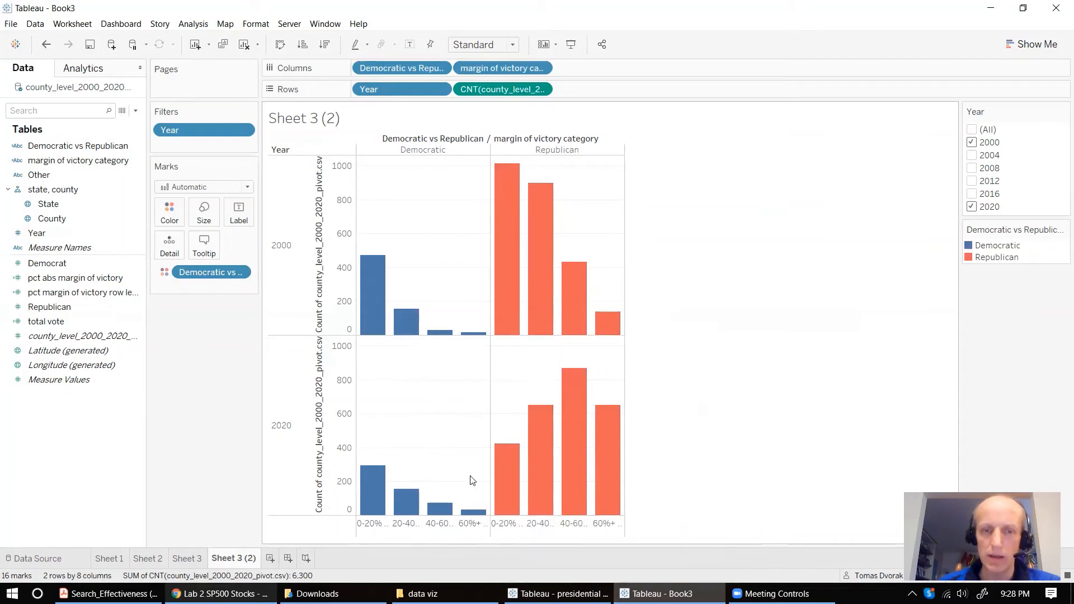
mouse_move(469, 520)
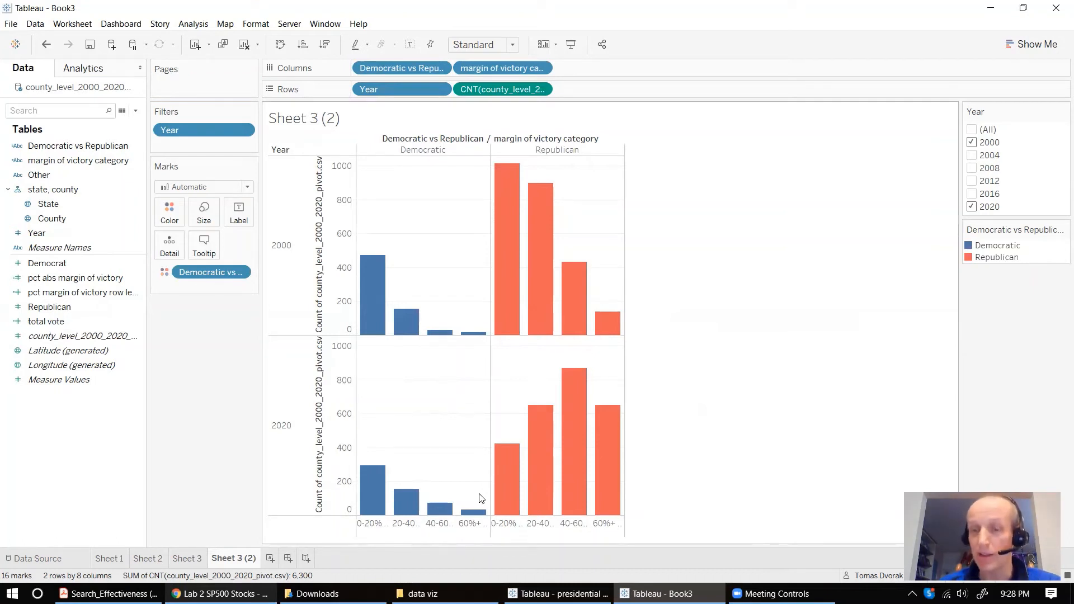
mouse_move(372, 300)
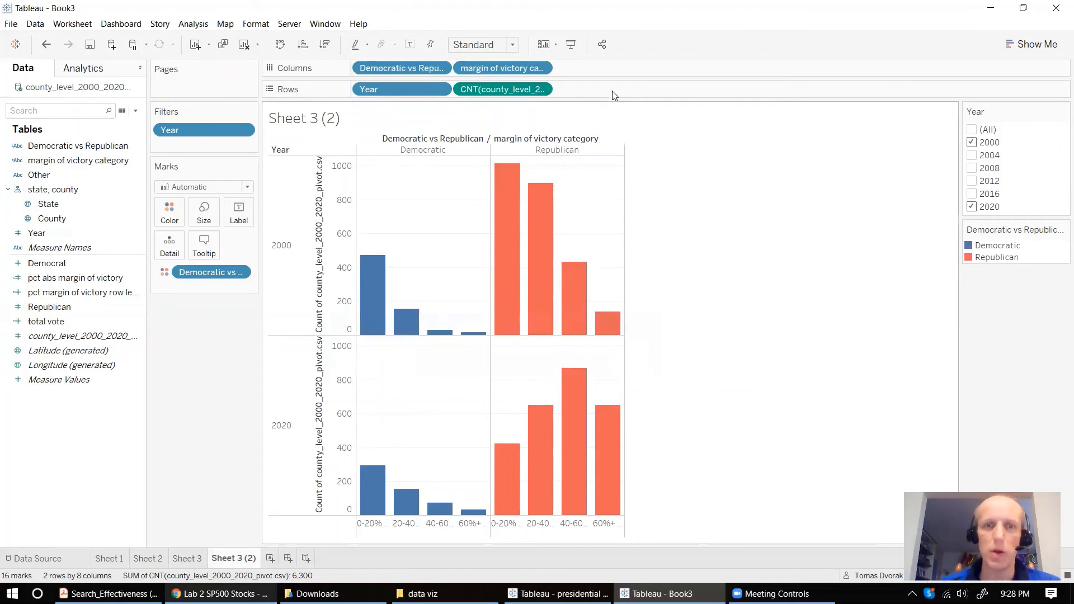
left_click(541, 90)
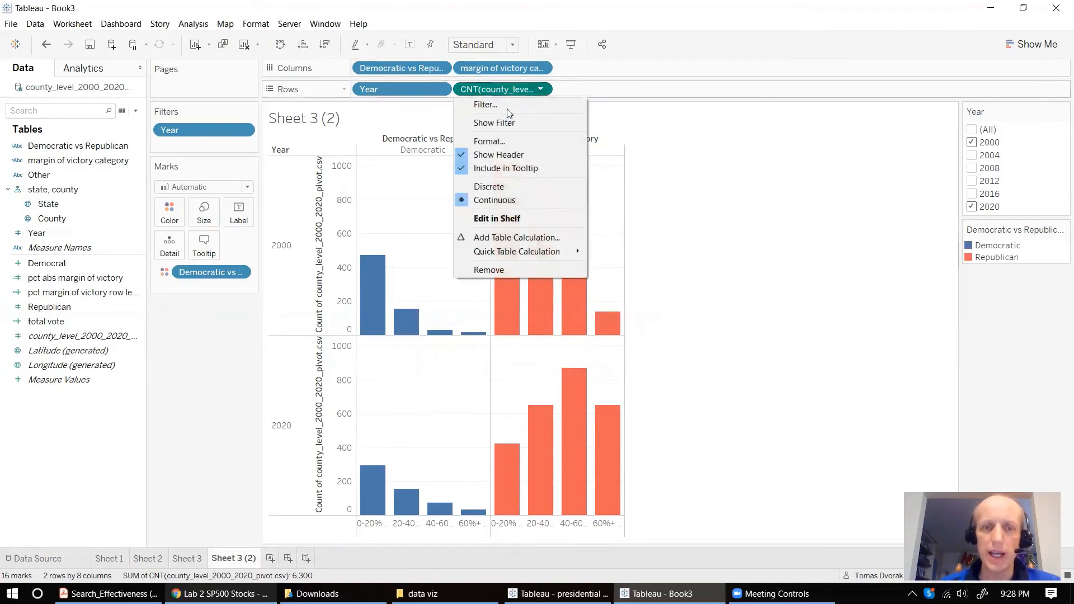
left_click(528, 244)
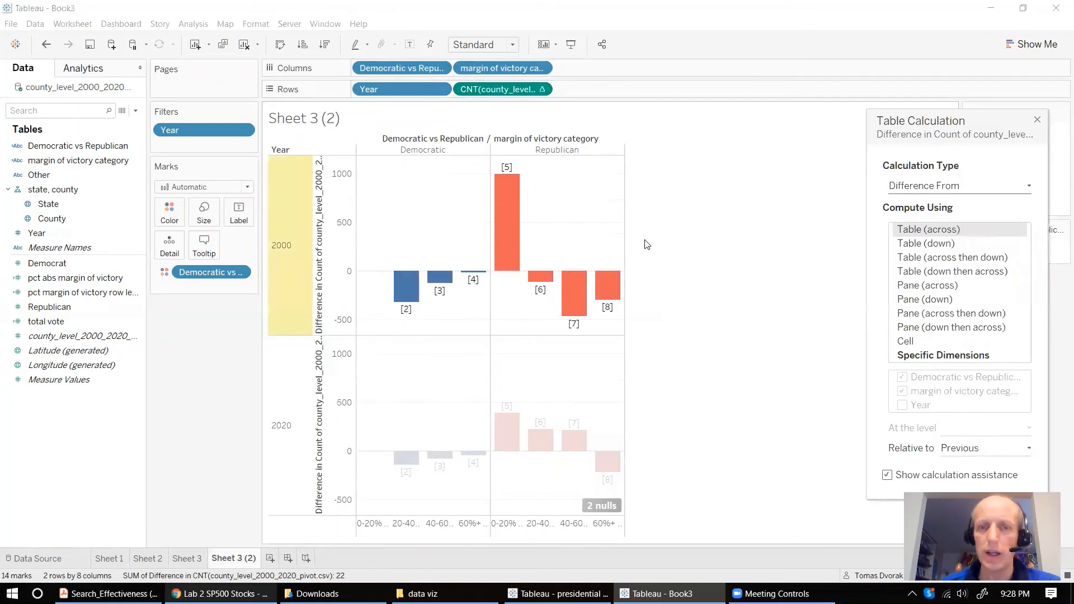
left_click(973, 189)
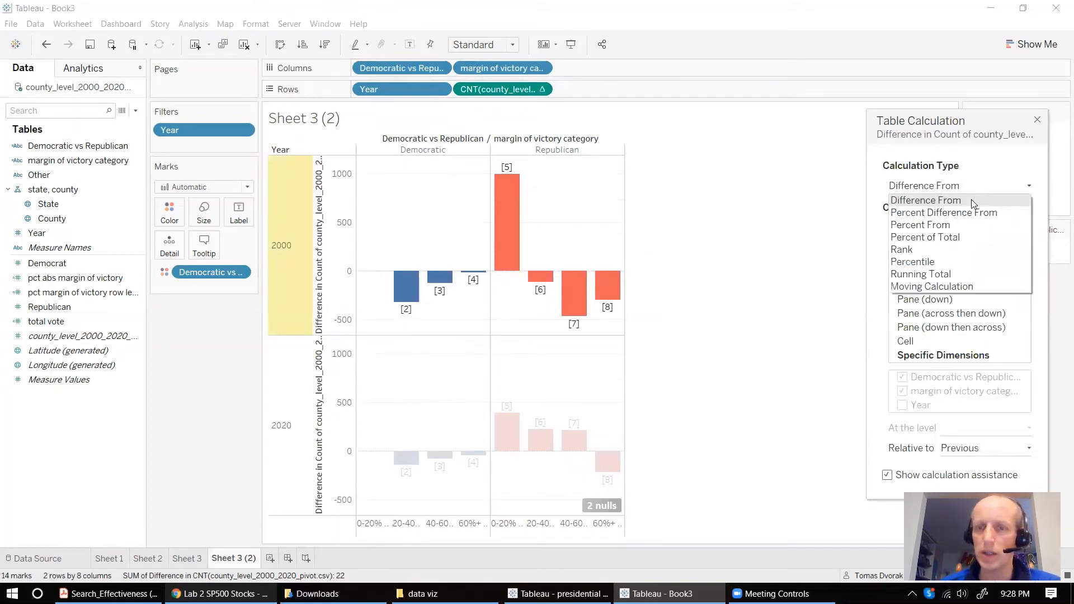
left_click(960, 238)
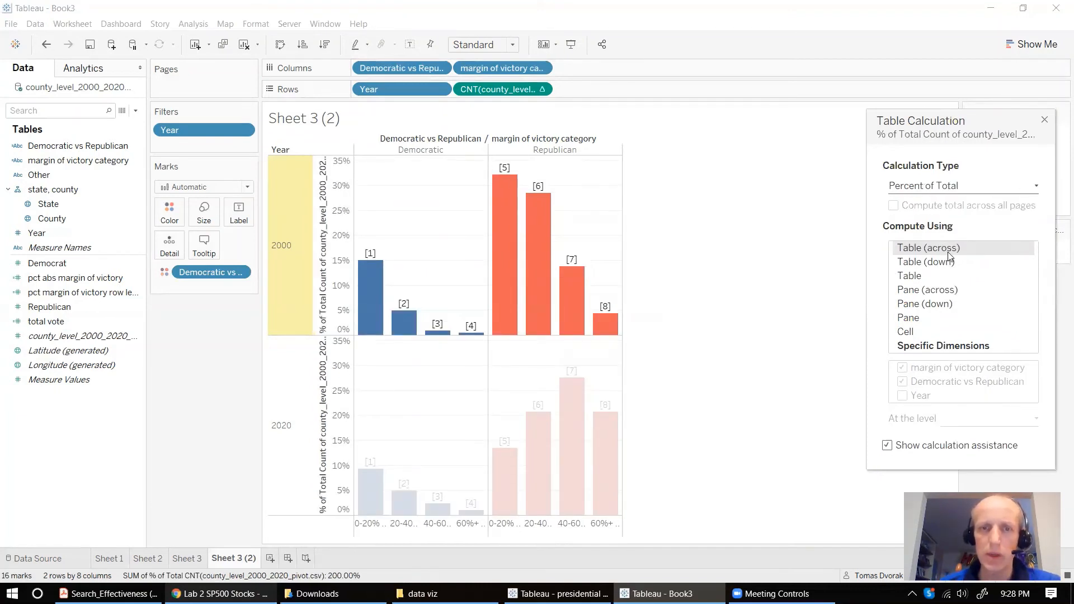
left_click(946, 292)
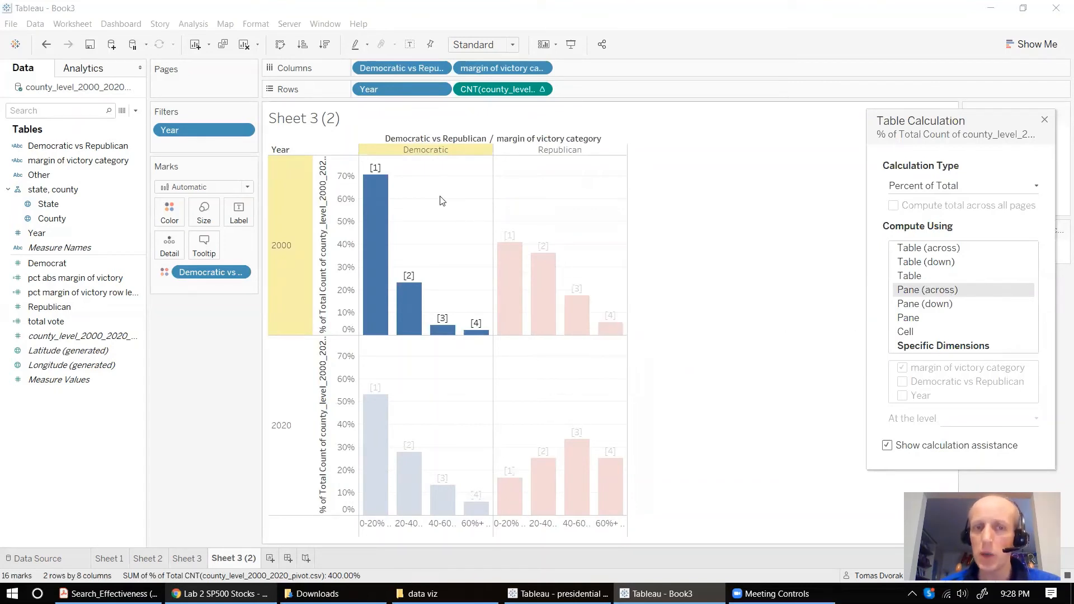
mouse_move(368, 194)
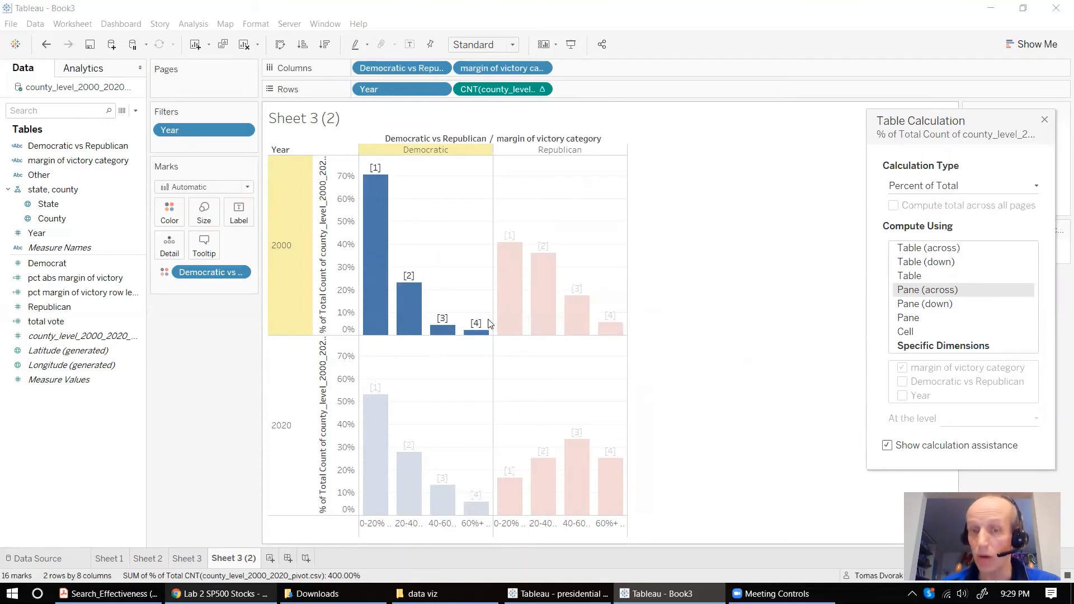
left_click(1045, 121)
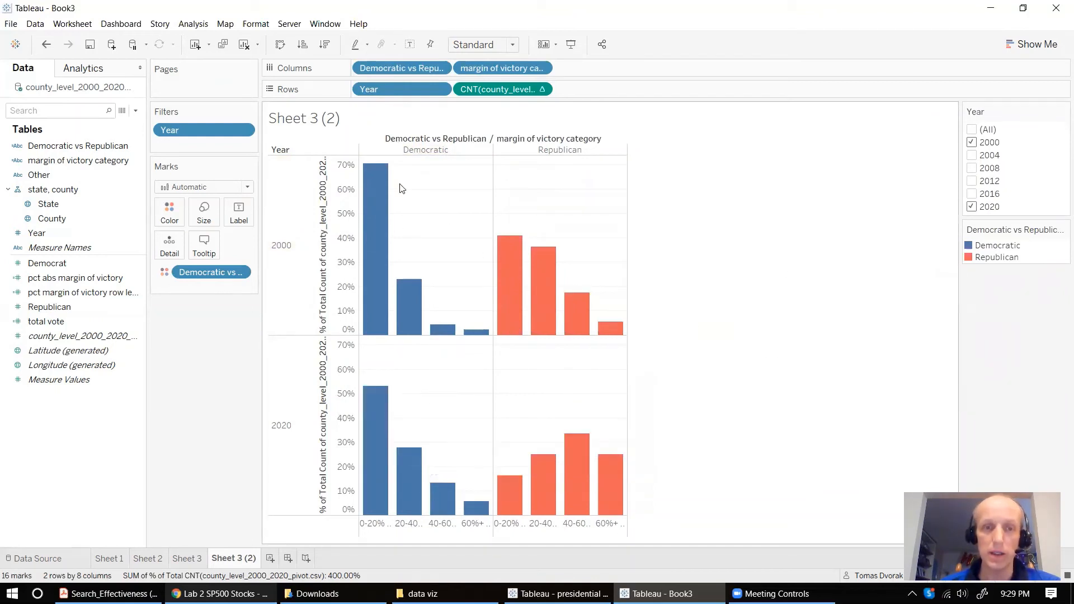
Create a bin field from pct abs margin of victory with a bin size of 0.05
mouse_move(594, 452)
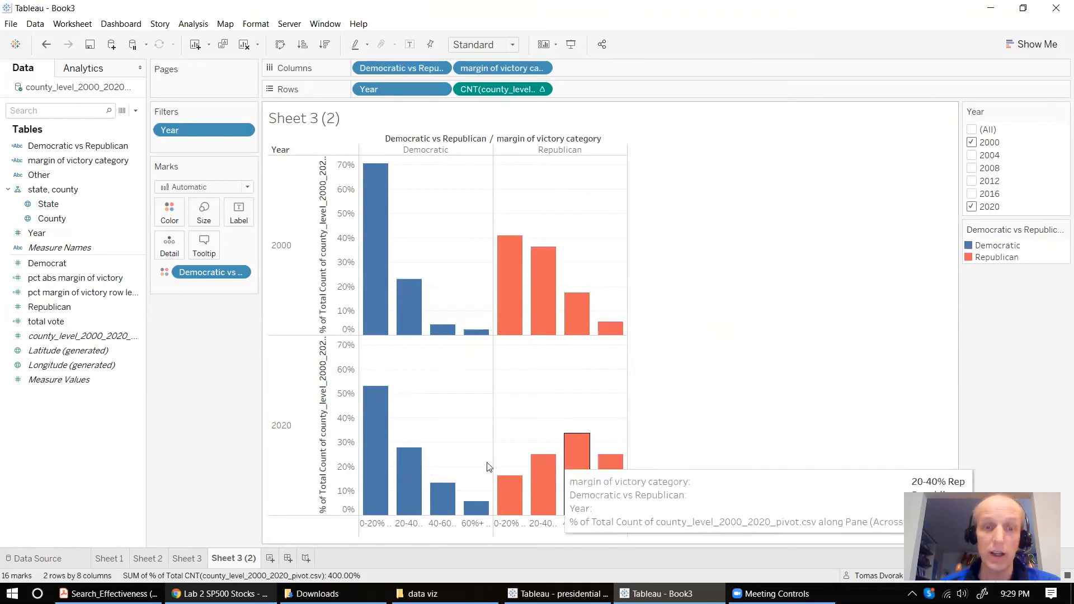
mouse_move(501, 254)
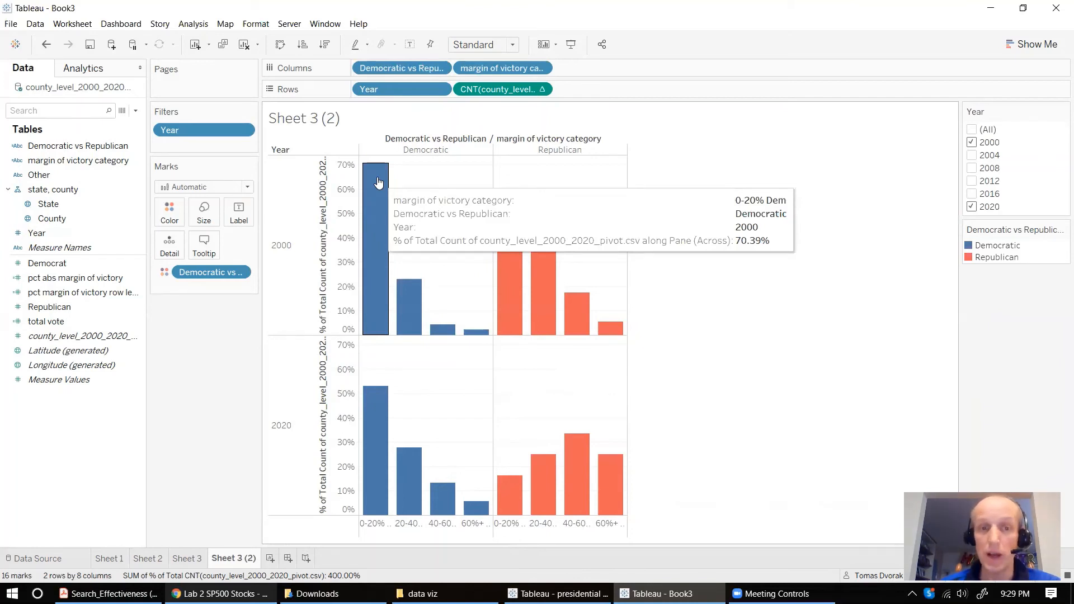
mouse_move(373, 403)
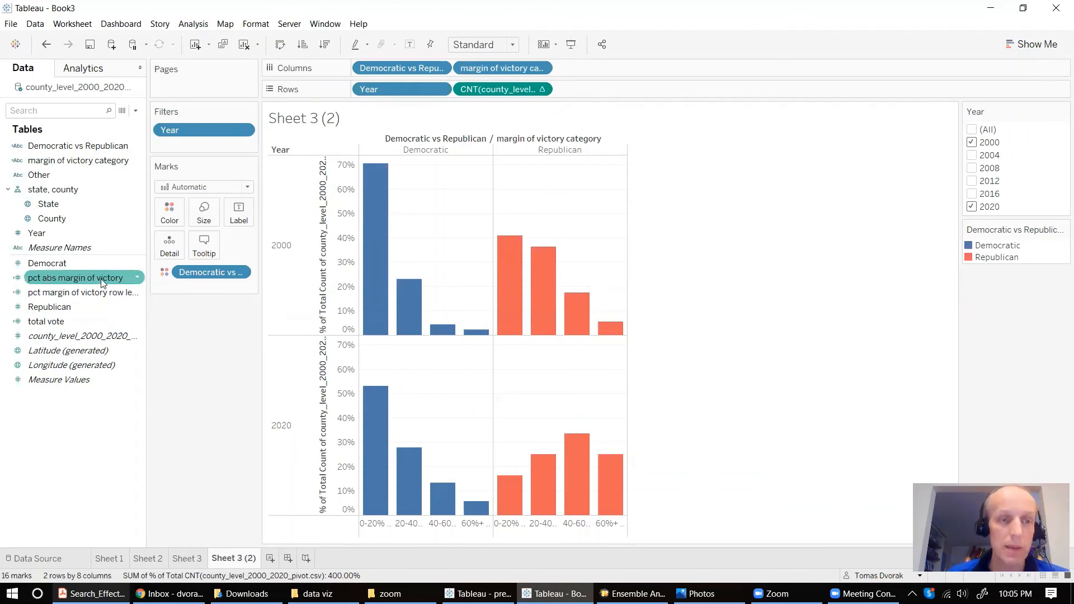
left_click(137, 278)
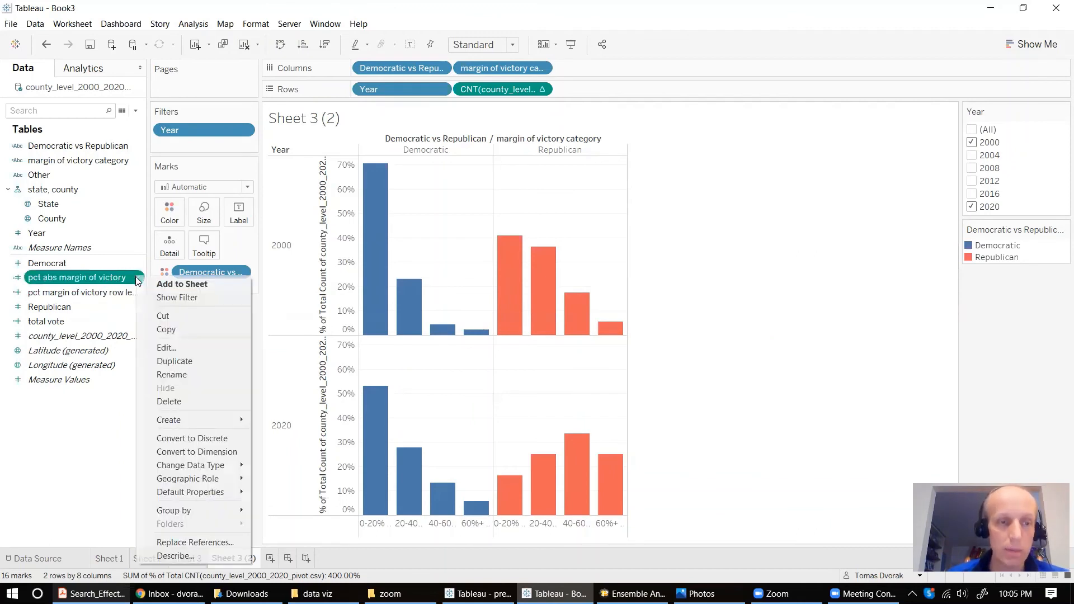
mouse_move(190, 422)
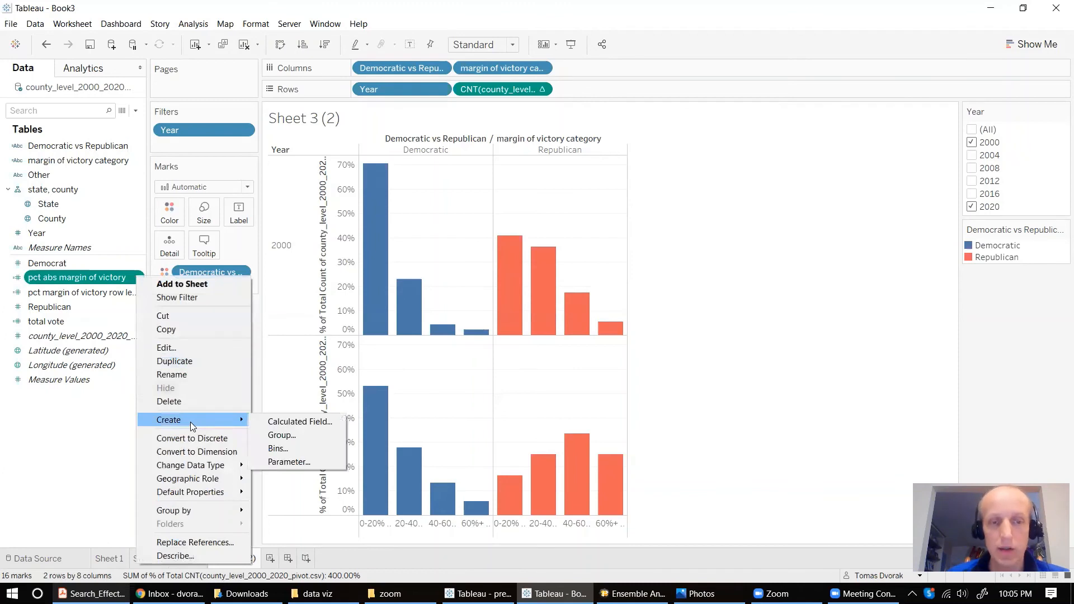
left_click(296, 448)
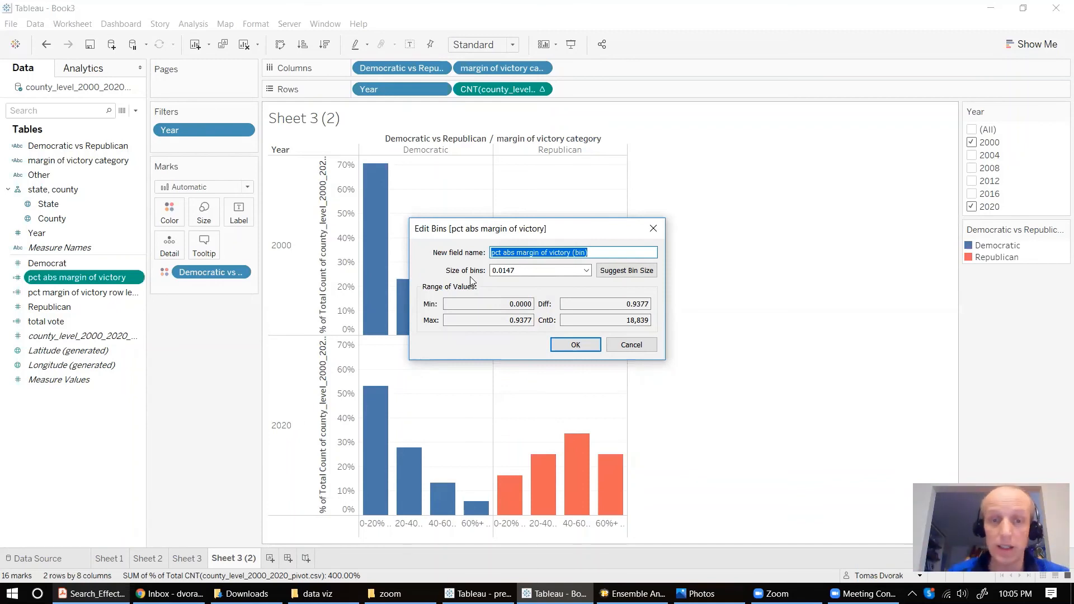
left_click(527, 273)
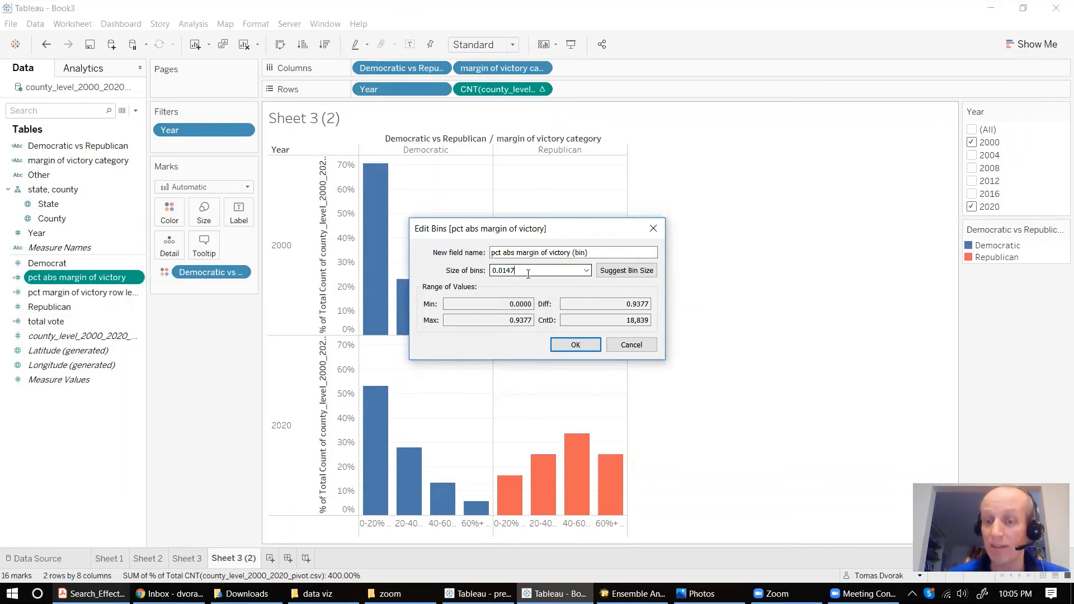
key("BackSpace")
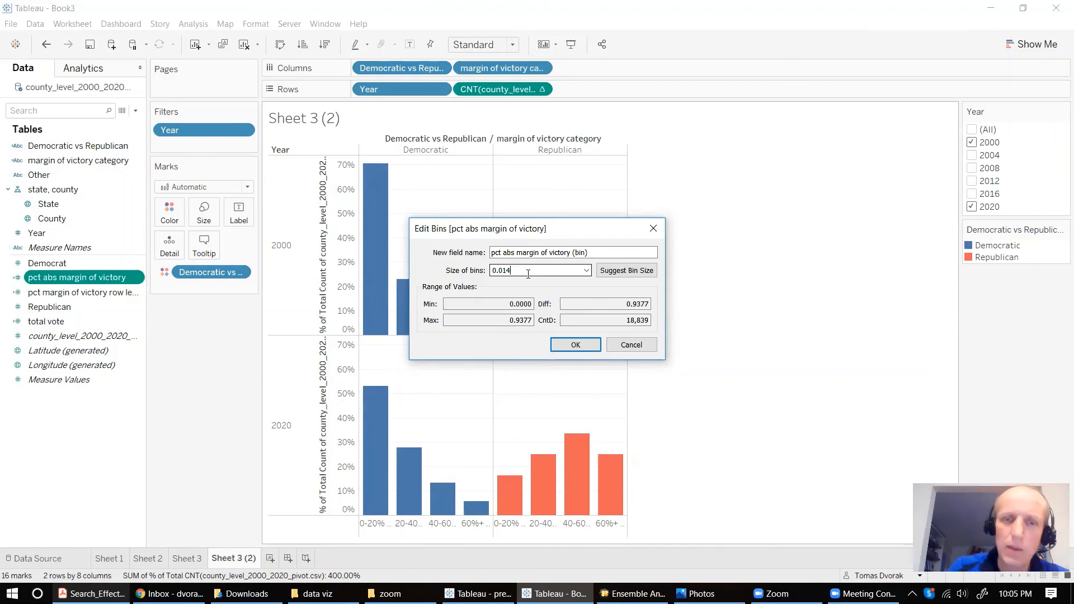
key("BackSpace")
key("BackSpace")
type("5")
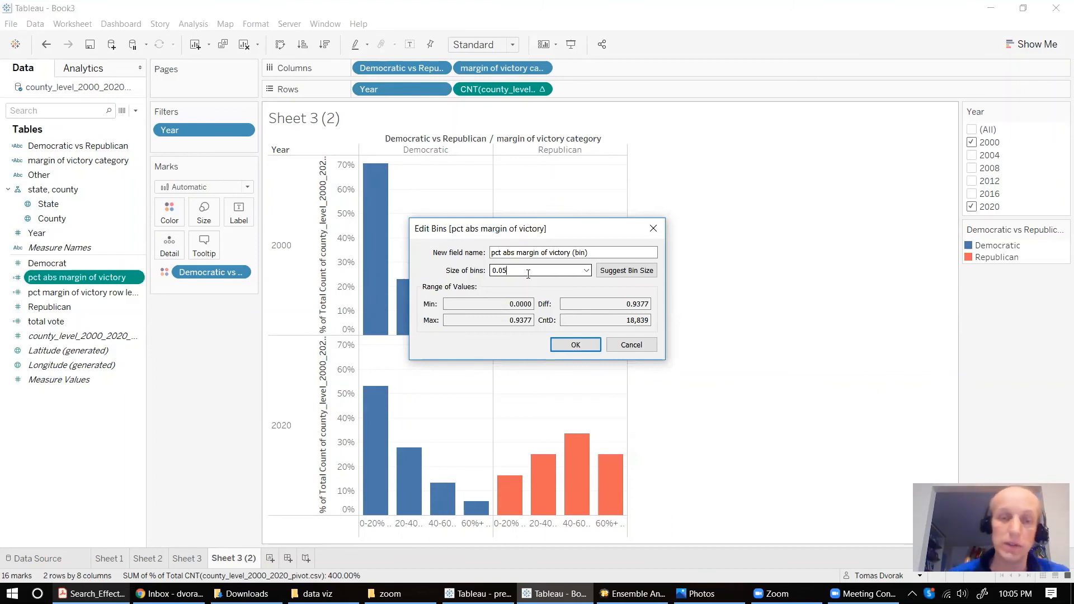
left_click(575, 345)
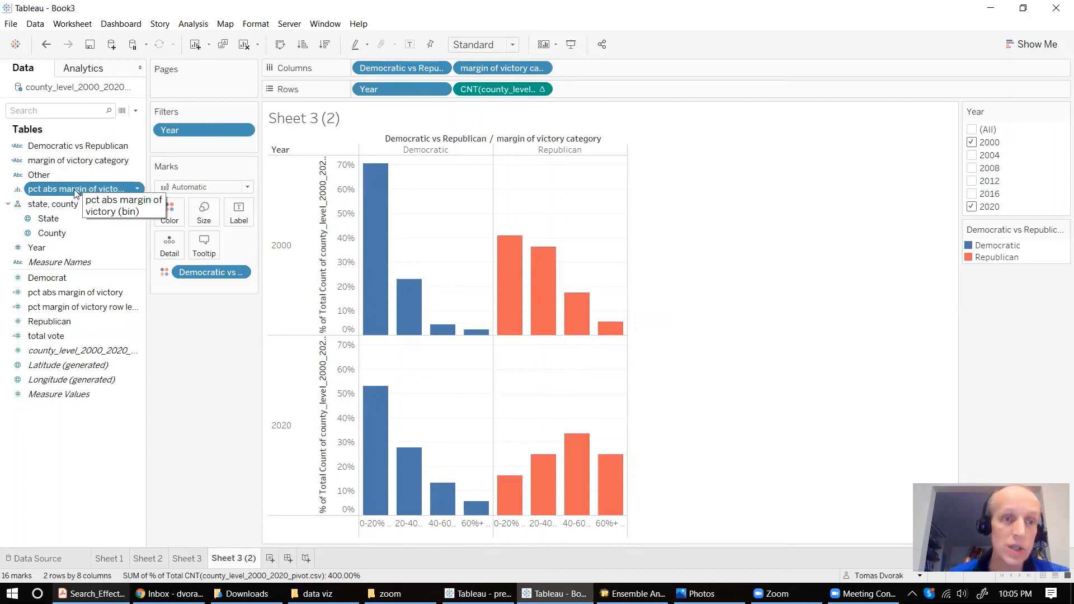
Replace margin of victory category in the columns with the pct abs margin of victory (bin) field to form histograms
left_click_drag(81, 185, 497, 69)
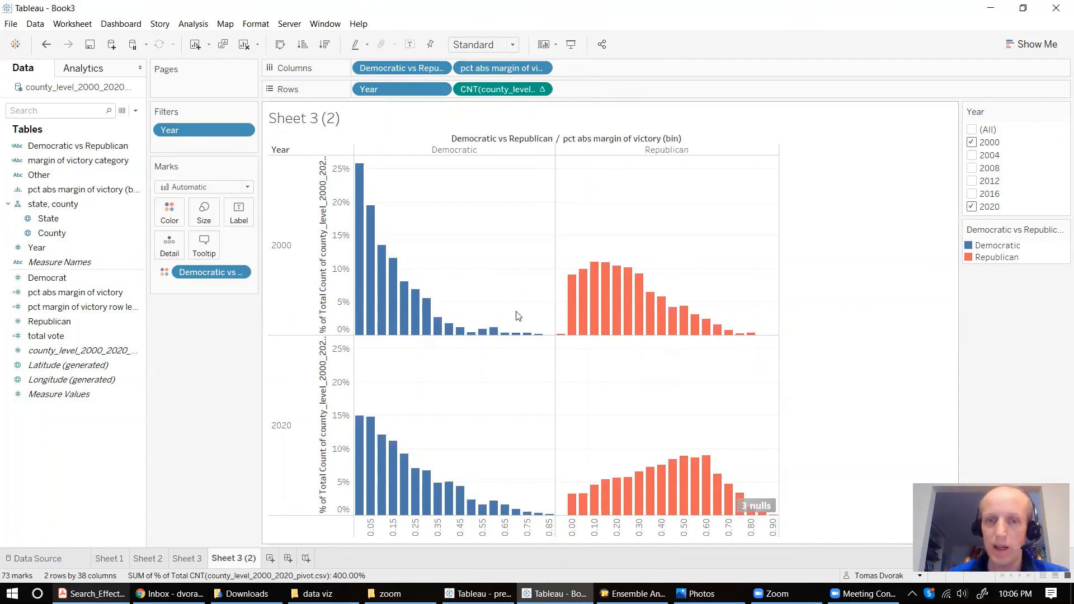
mouse_move(573, 295)
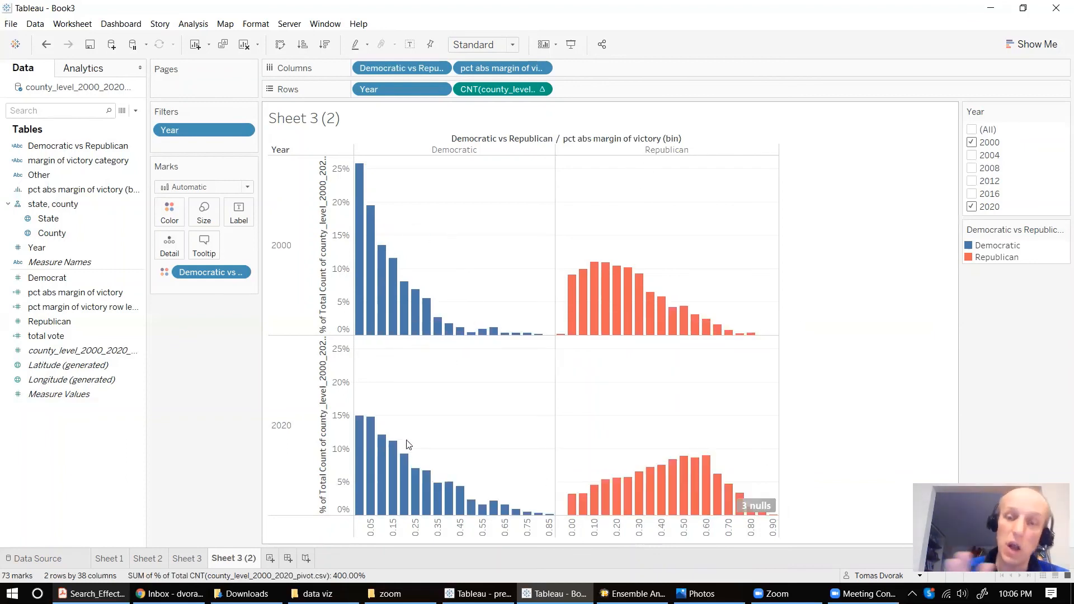
mouse_move(417, 510)
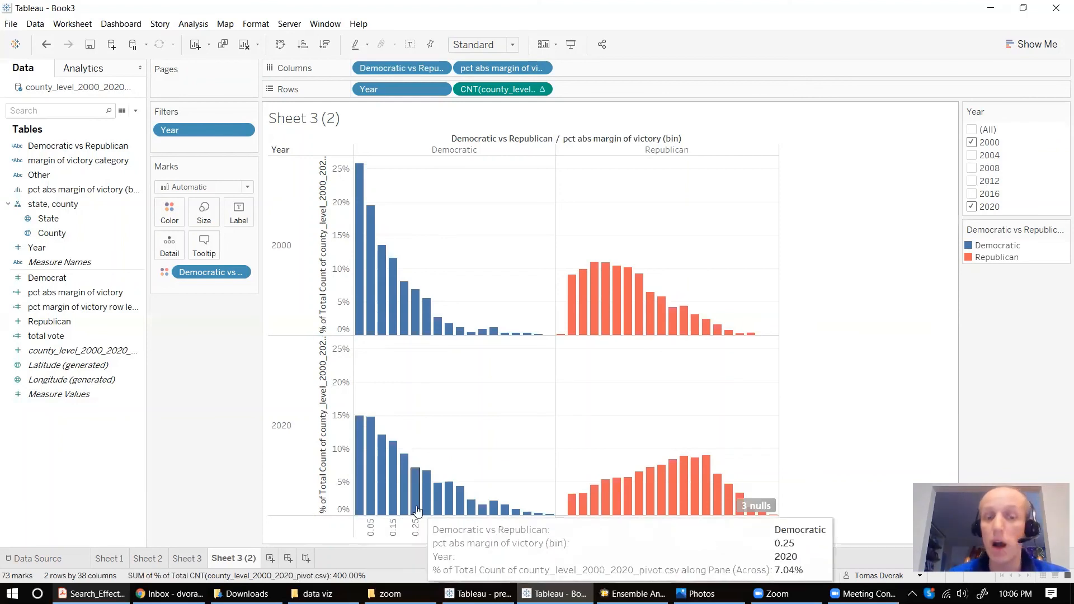